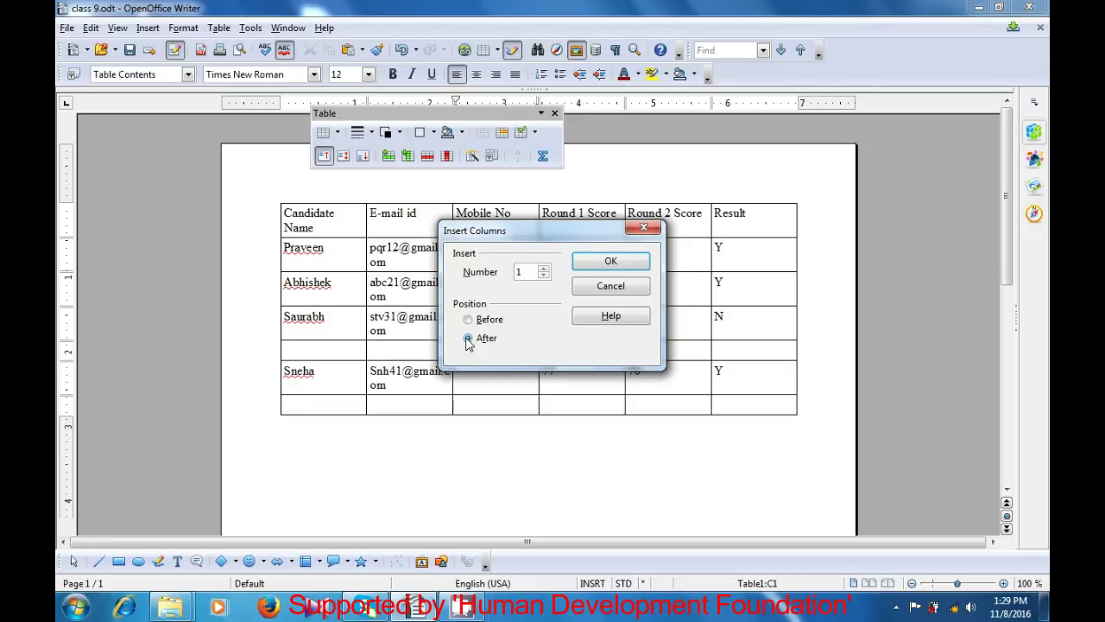
Insert one column after the Mobile No column and give it the heading Address.
left_click(467, 340)
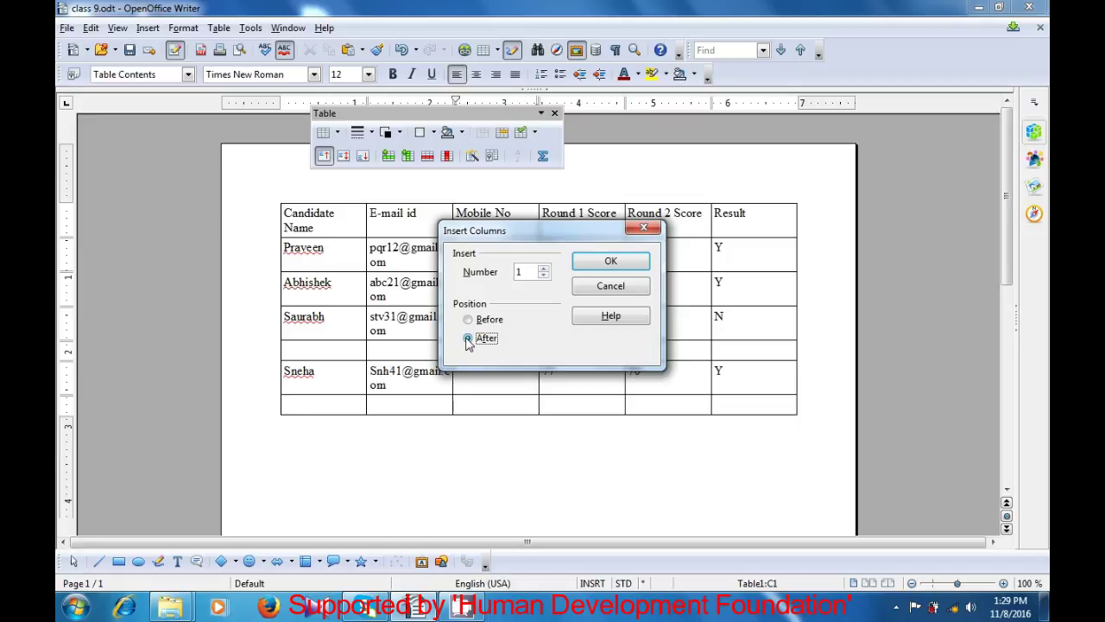
left_click(582, 270)
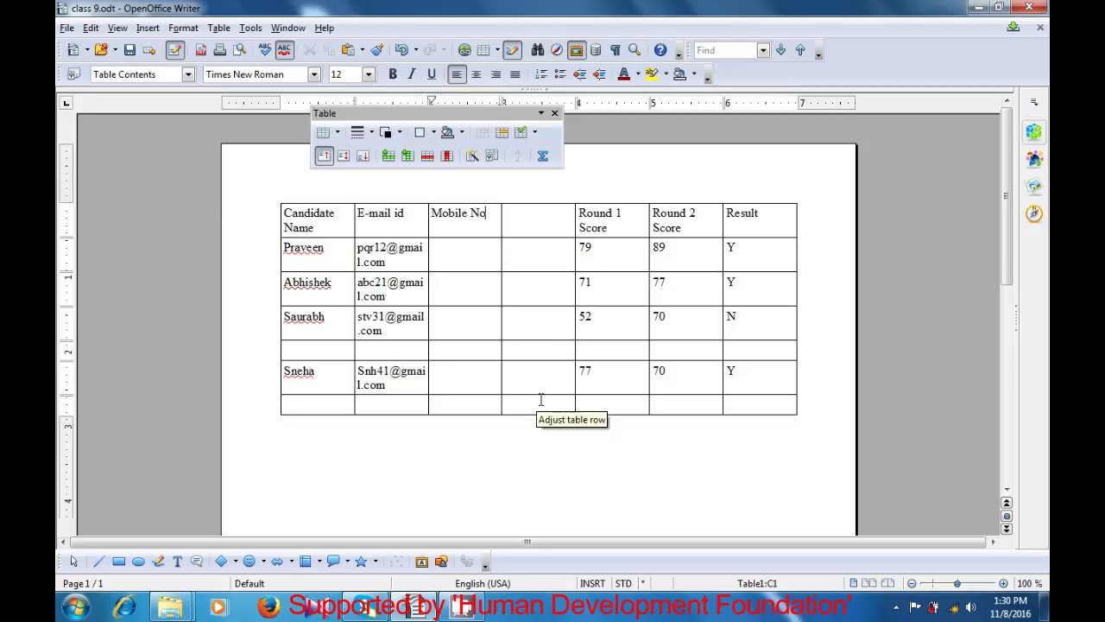
left_click(525, 214)
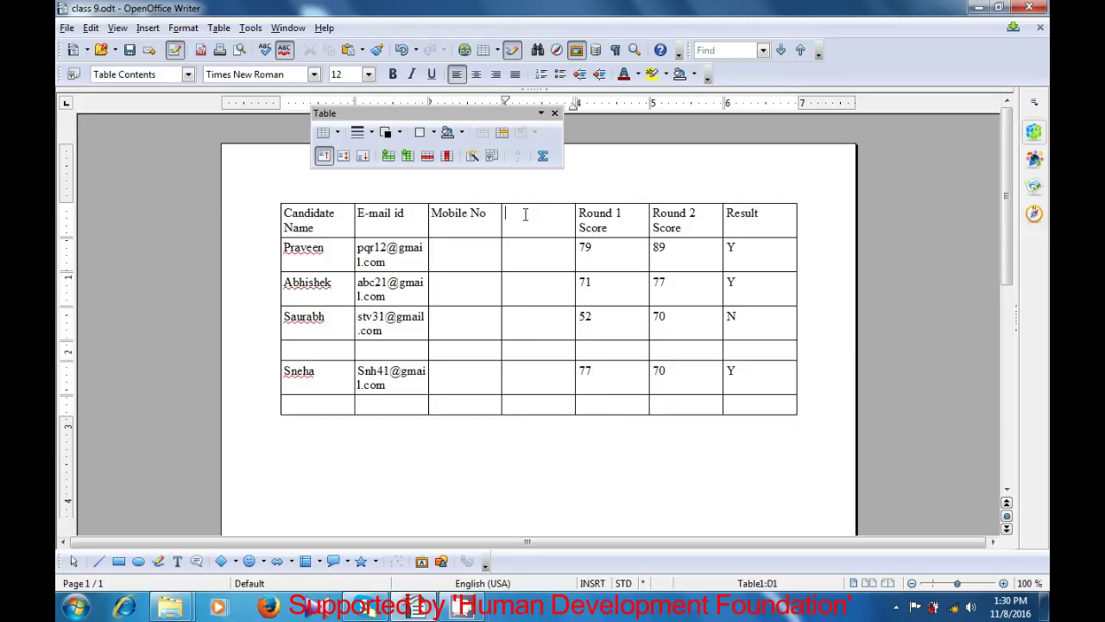
type("Address")
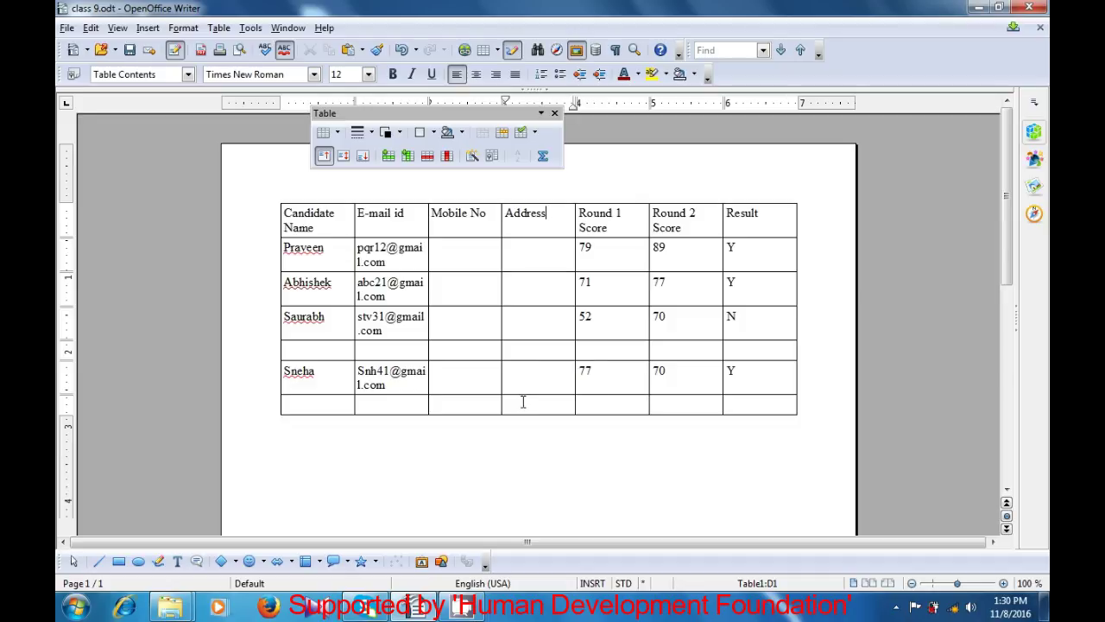
left_click(523, 437)
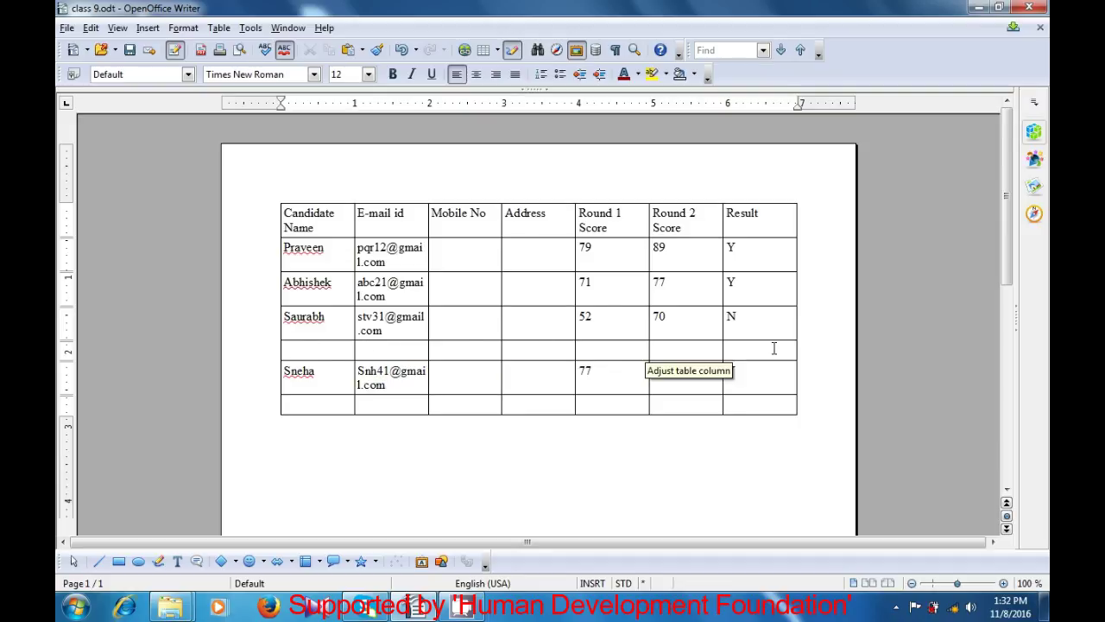
Delete the empty row between the third and fourth candidates and the empty row at the end of the table.
left_click(300, 351)
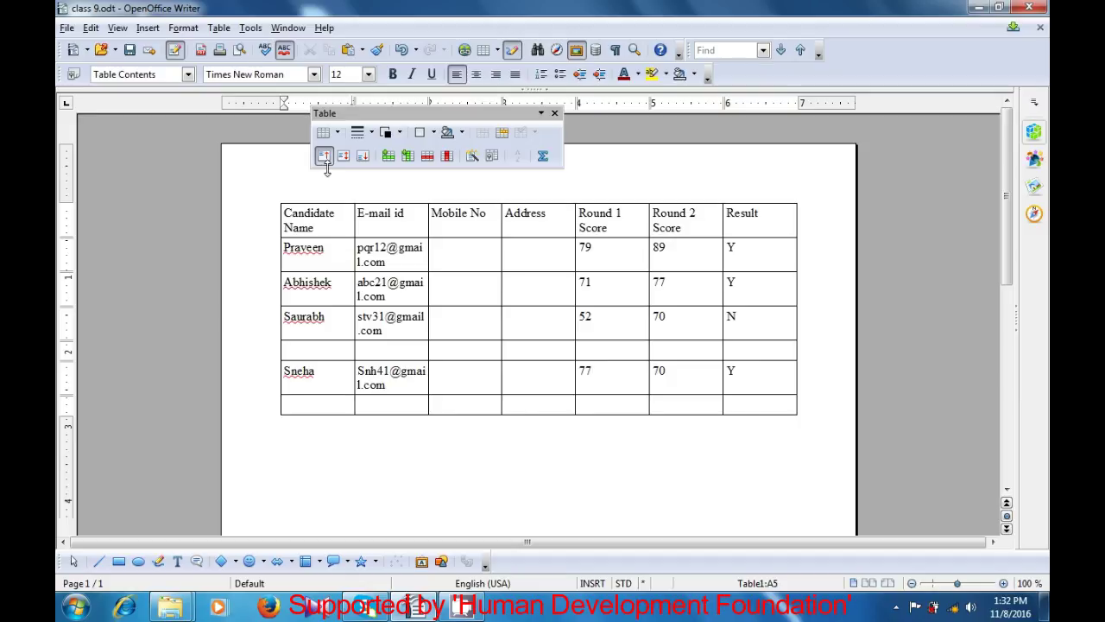
left_click(425, 163)
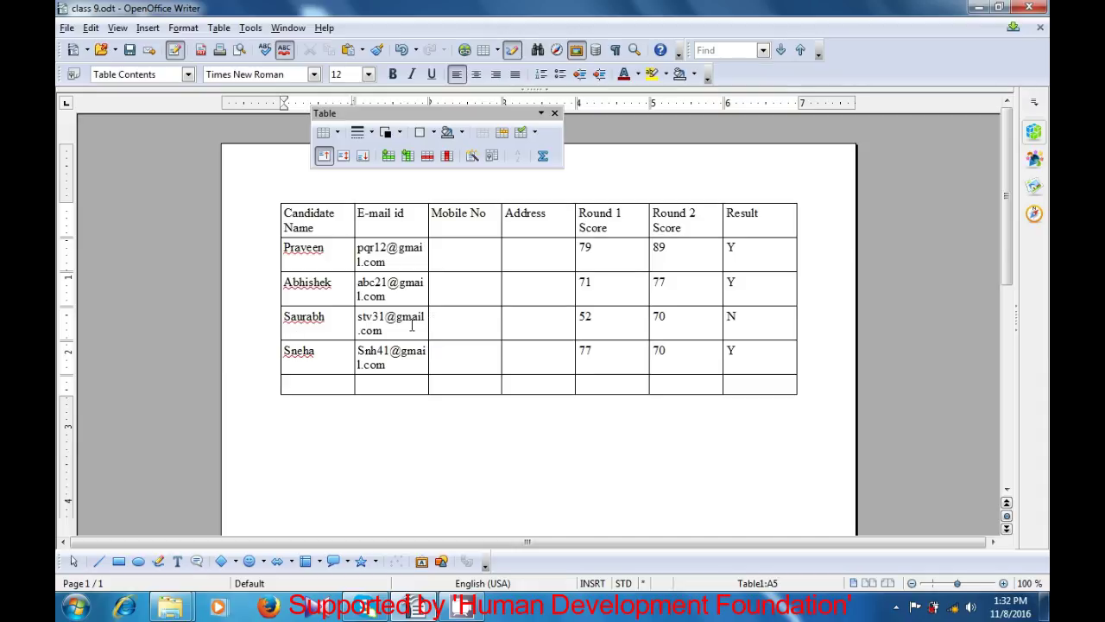
left_click(329, 386)
left_click(219, 28)
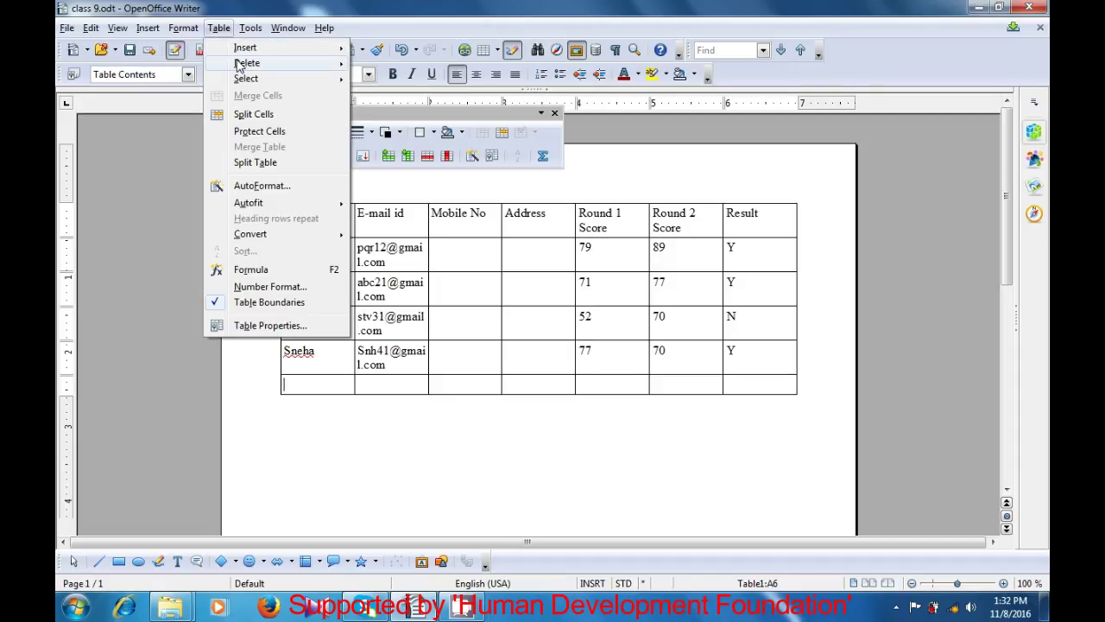
mouse_move(241, 65)
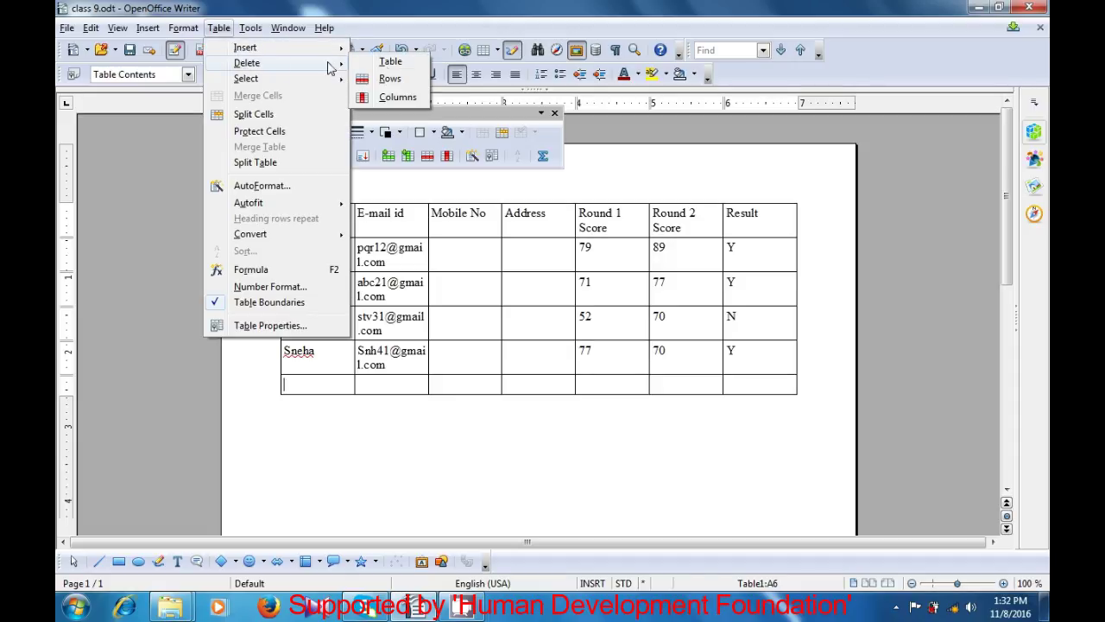
left_click(390, 79)
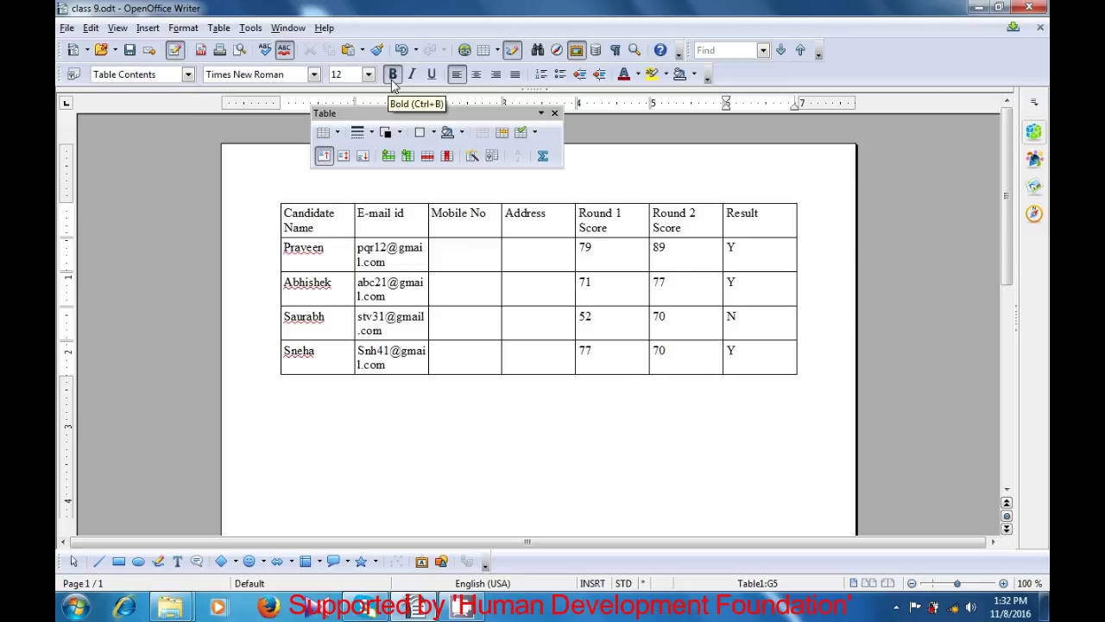
Delete the Mobile No column and the Address column from the table.
left_click(461, 227)
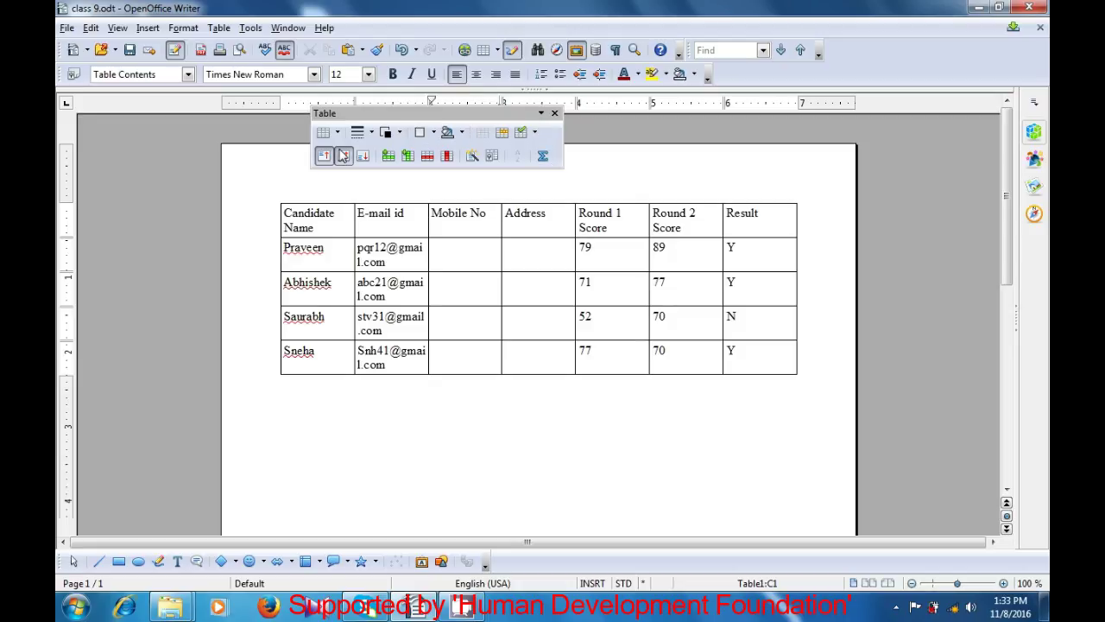
left_click(448, 156)
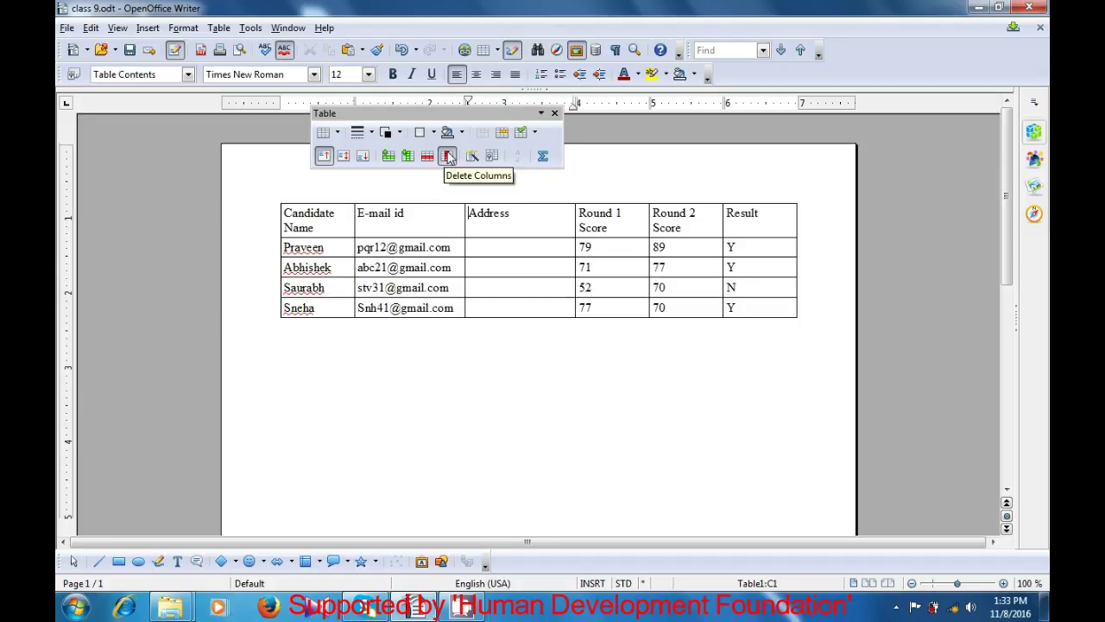
left_click(521, 227)
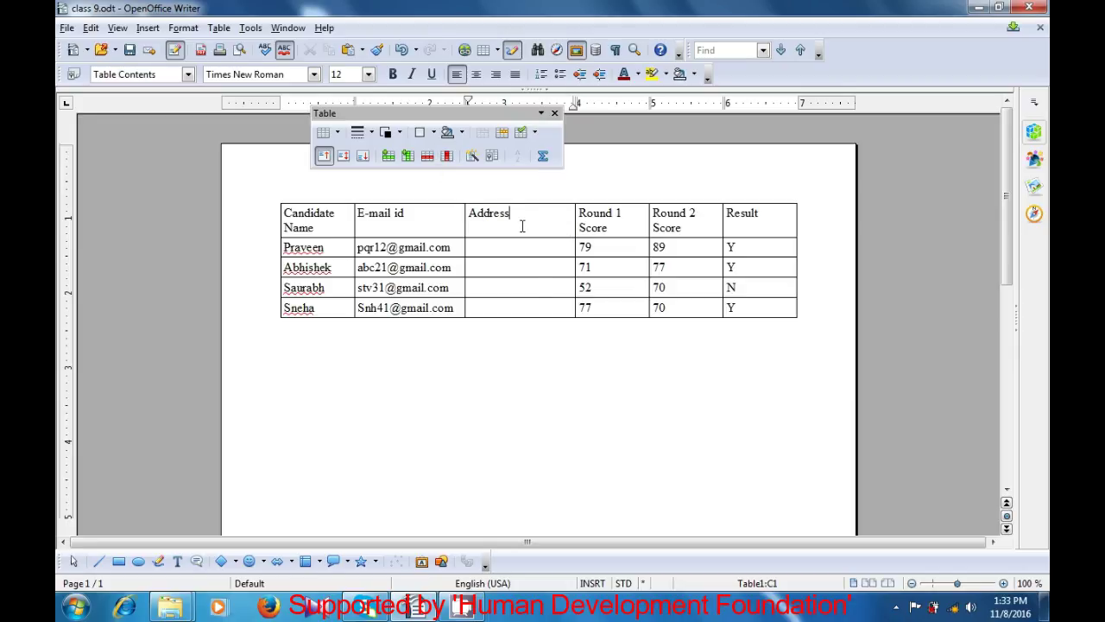
left_click(226, 30)
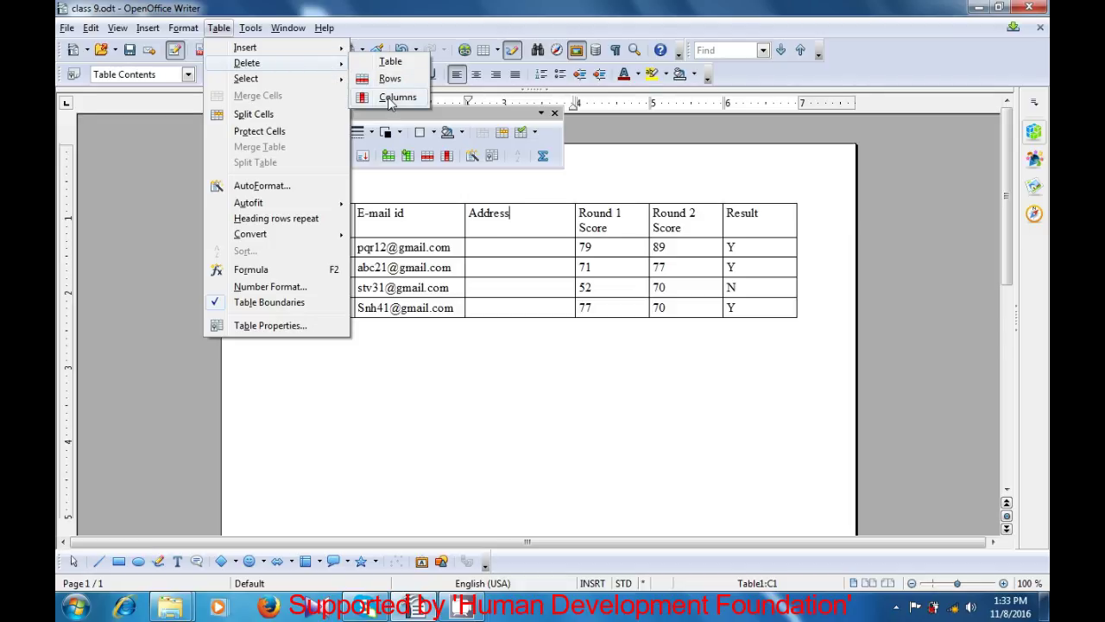
left_click(389, 98)
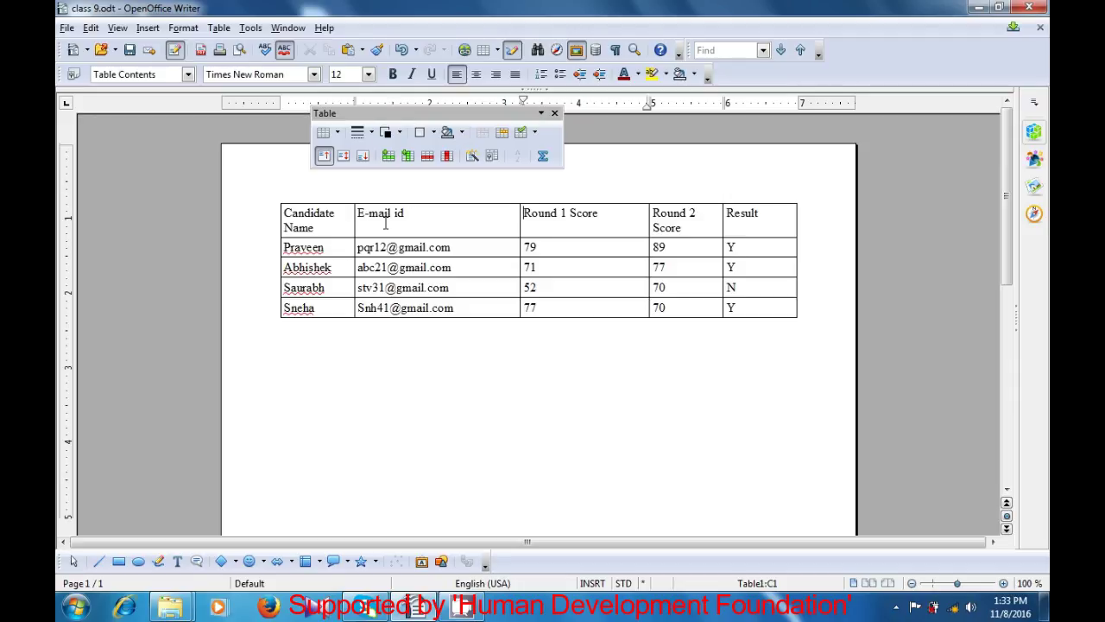
Delete the entire table and undo that deletion.
left_click(341, 226)
left_click(221, 29)
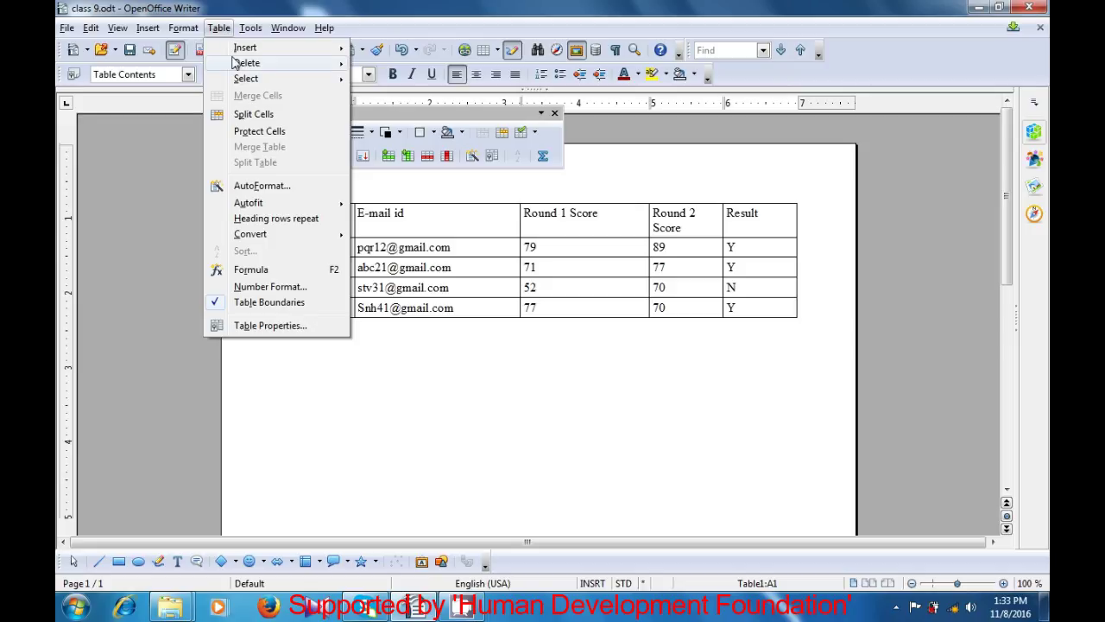
mouse_move(236, 71)
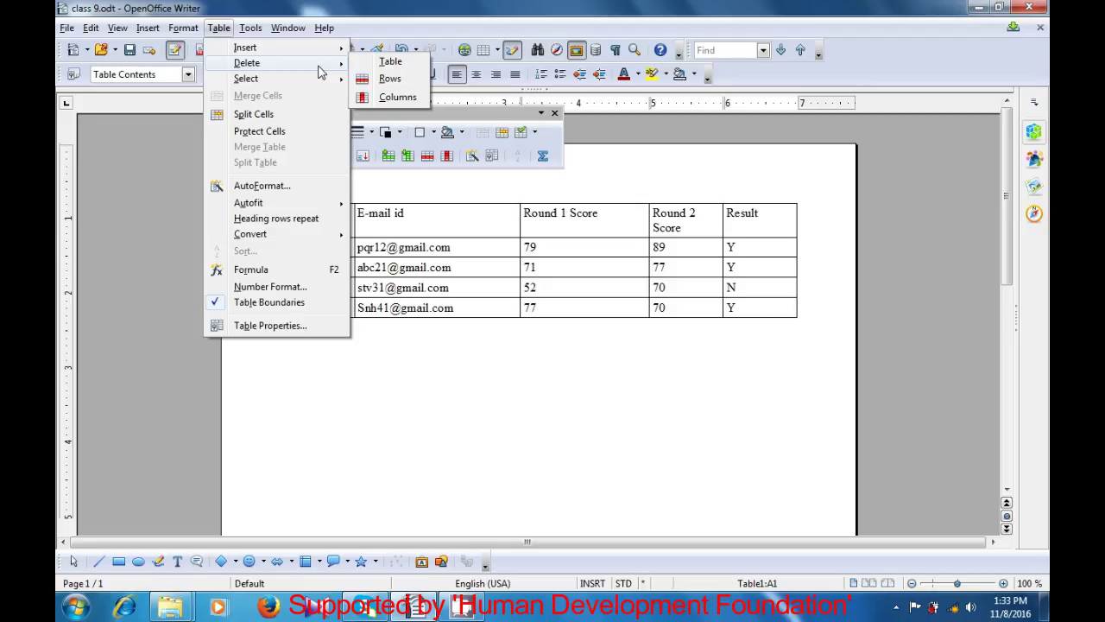
left_click(390, 62)
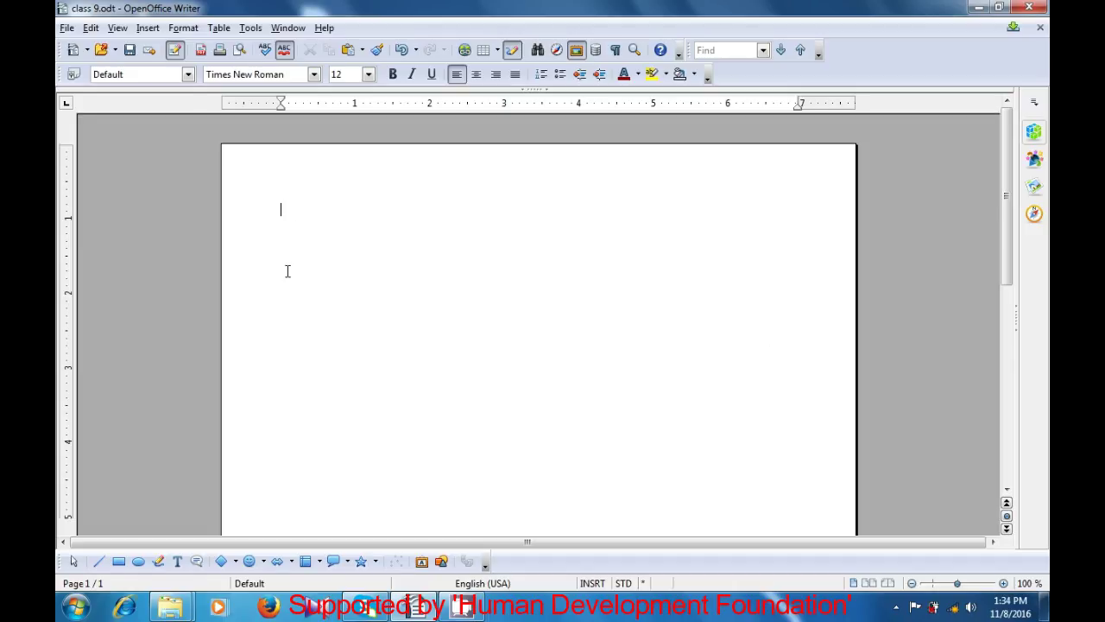
key("ctrl+z")
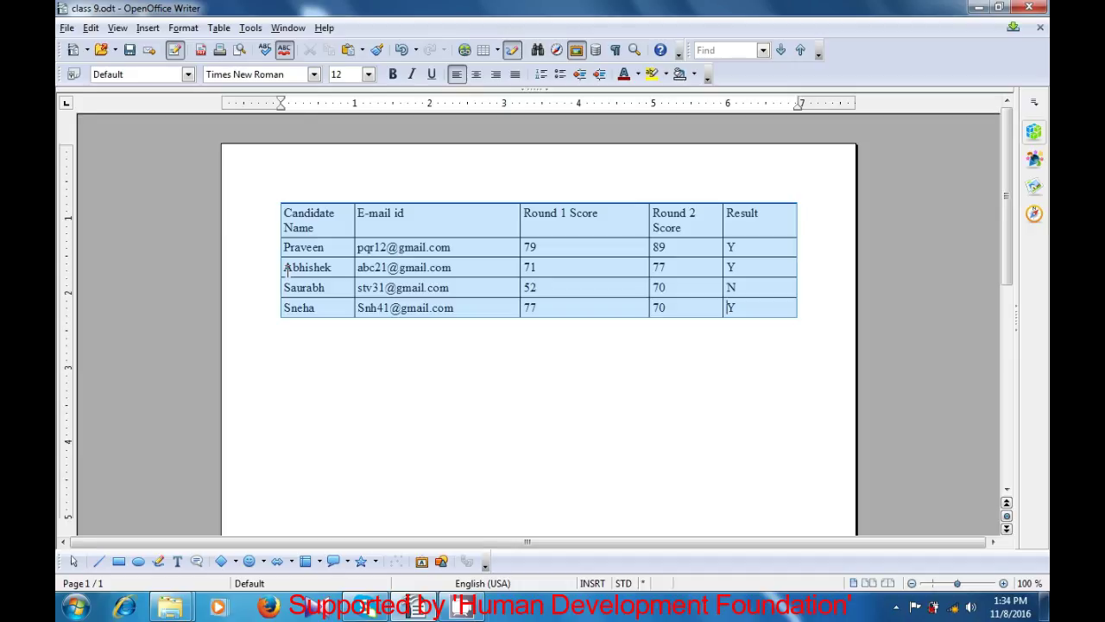
left_click(344, 351)
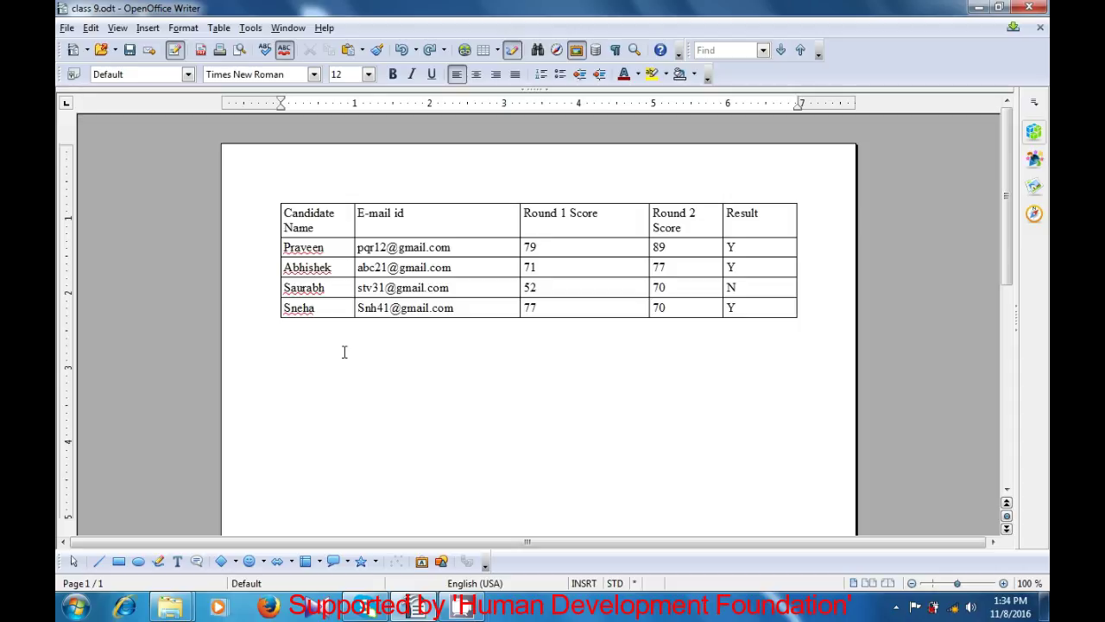
left_click(898, 608)
Select the entire table starting from the Candidate Name heading cell.
left_click(318, 228)
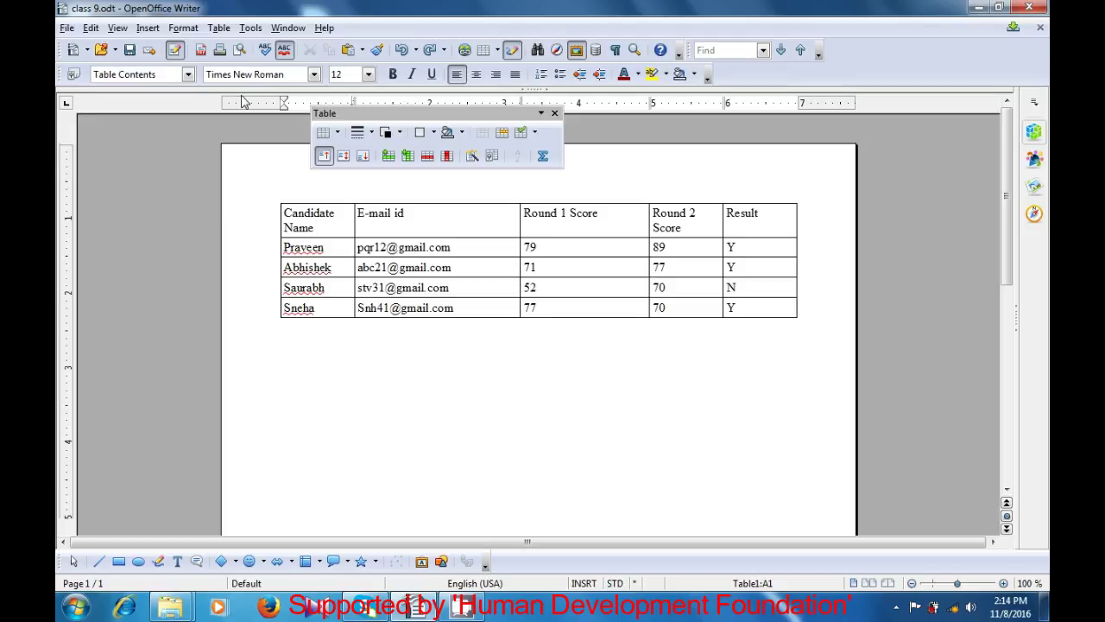
left_click(219, 29)
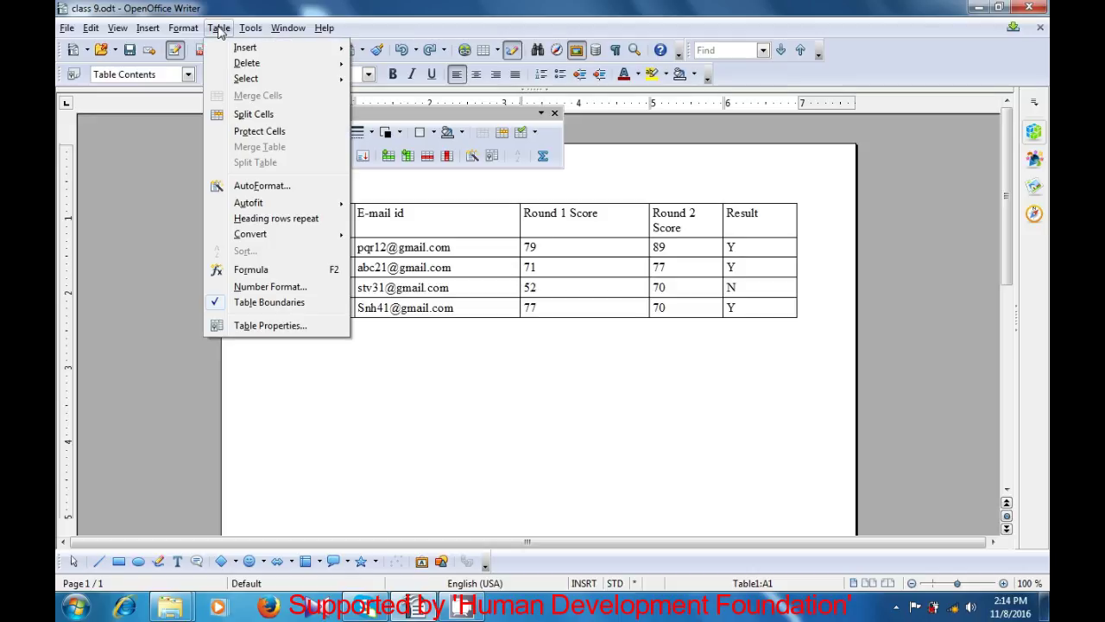
mouse_move(240, 84)
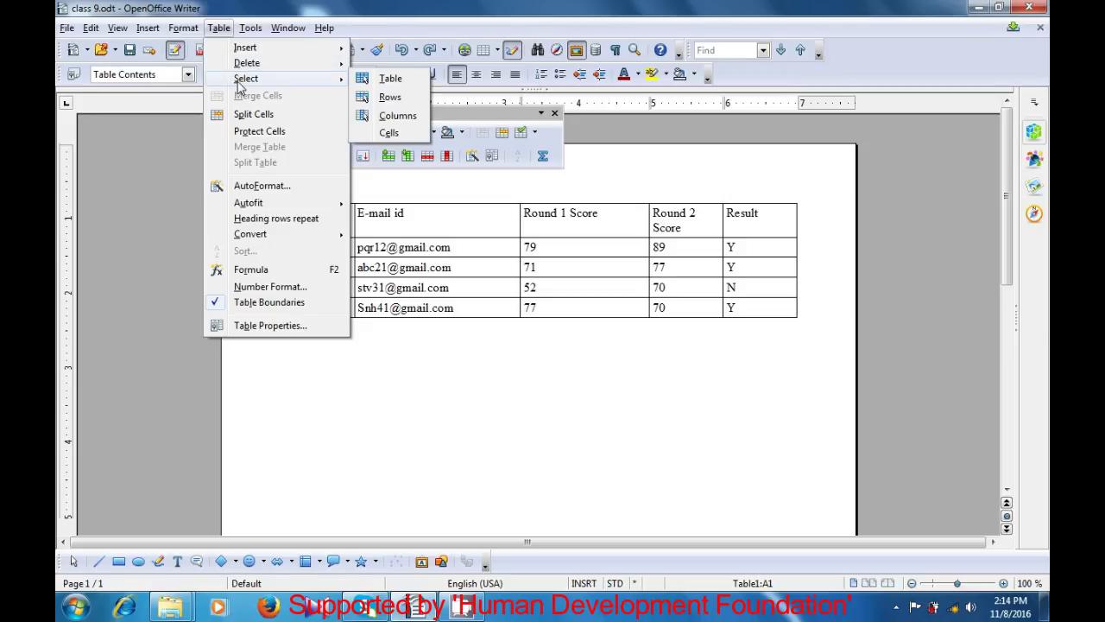
left_click(390, 79)
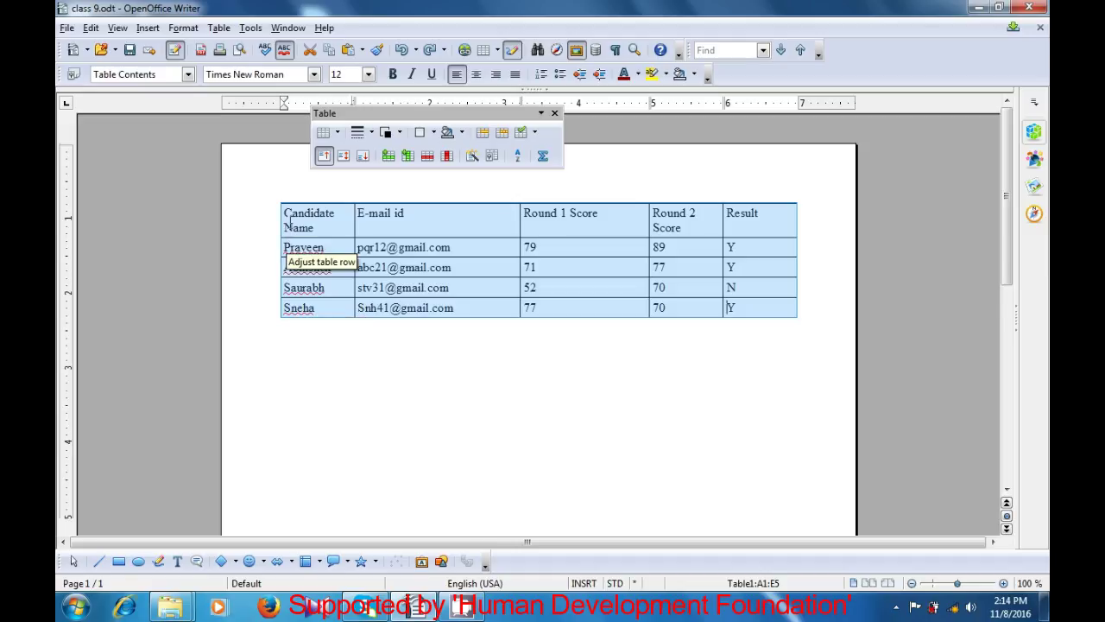
Select the table's heading row, starting from the Candidate Name cell.
left_click(305, 229)
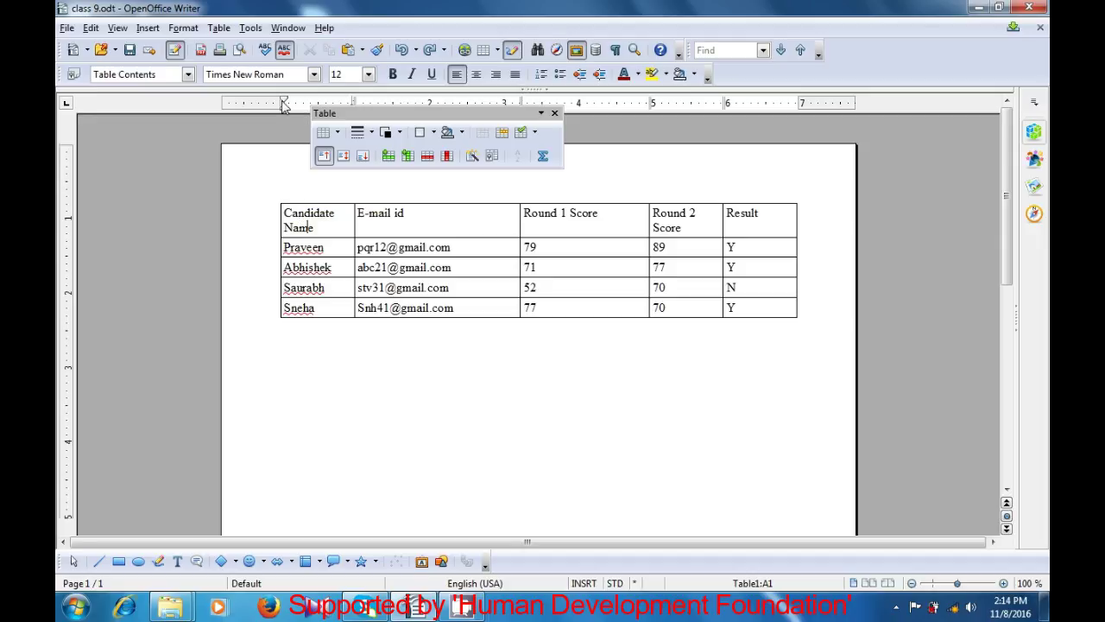
left_click(227, 28)
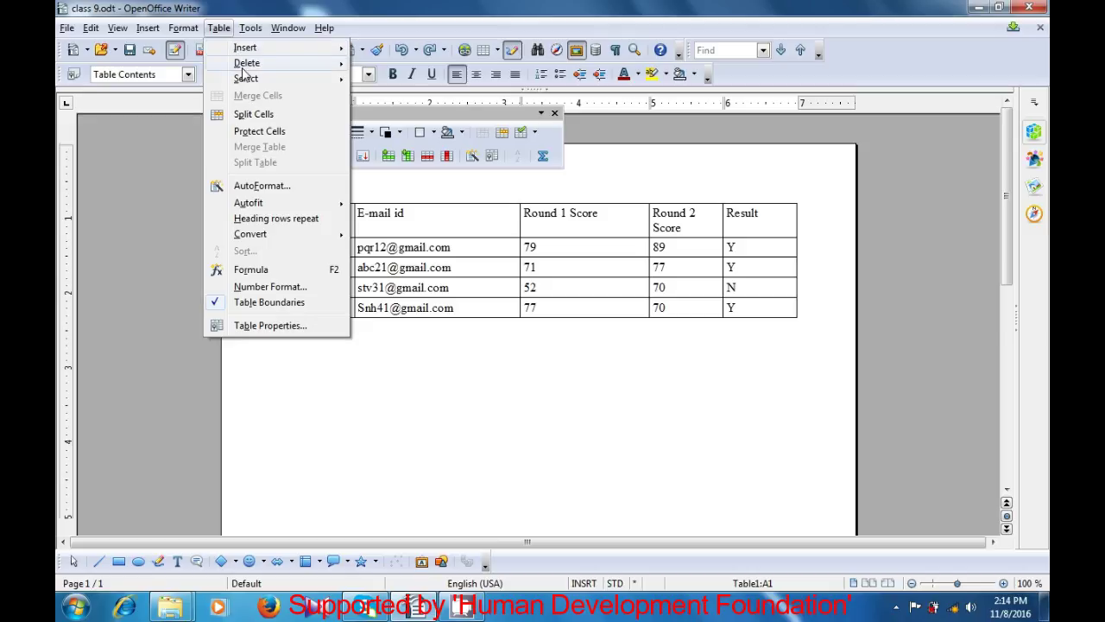
mouse_move(260, 80)
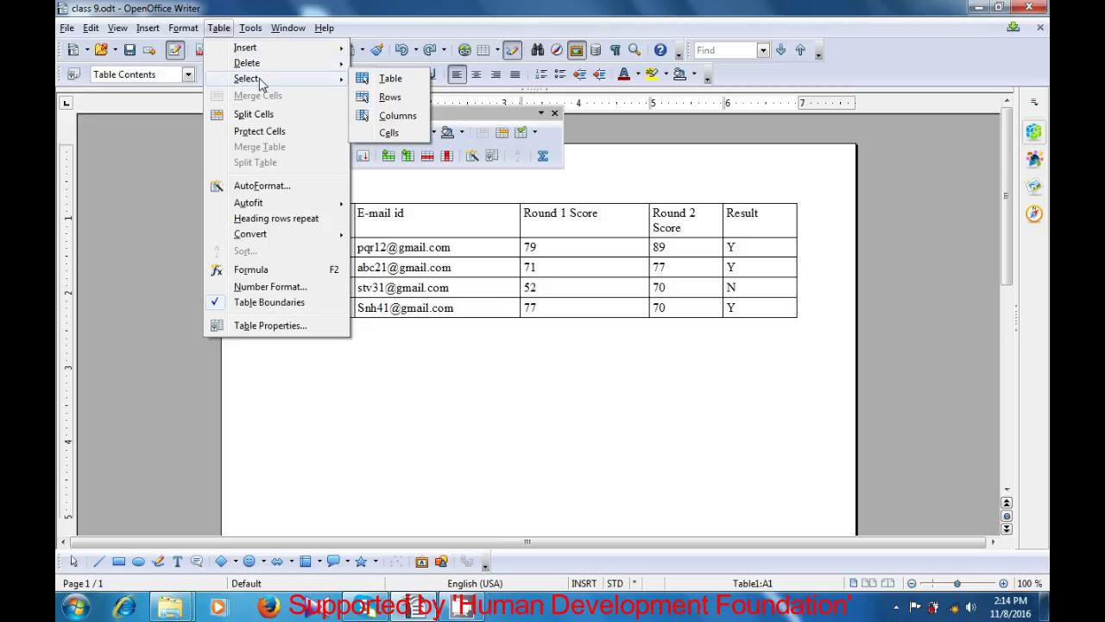
left_click(389, 97)
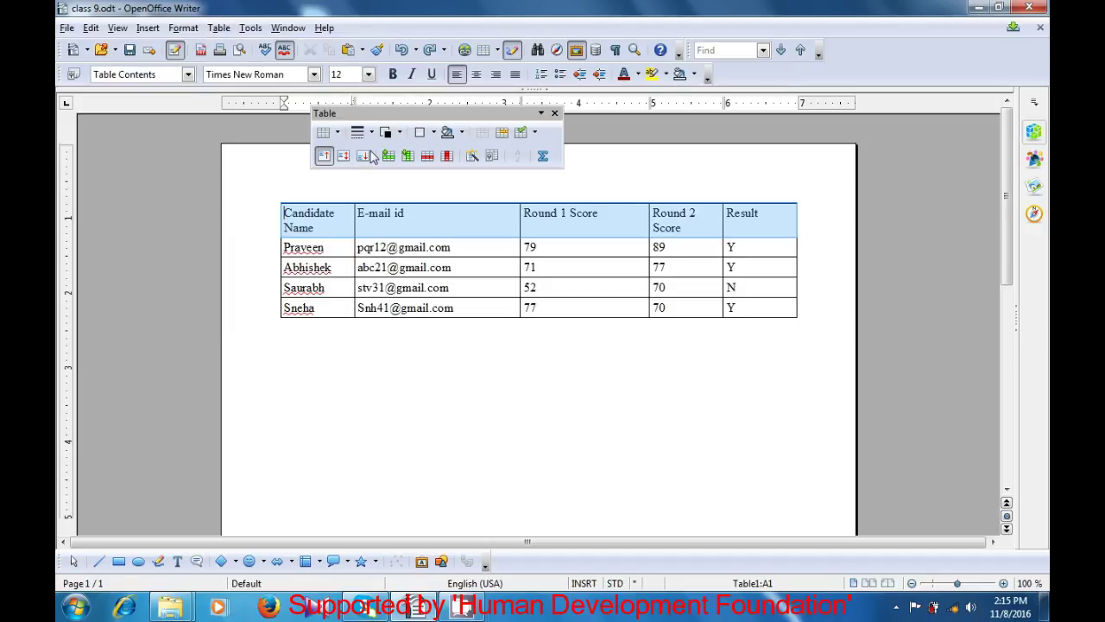
Select the table row of the third candidate.
left_click(343, 288)
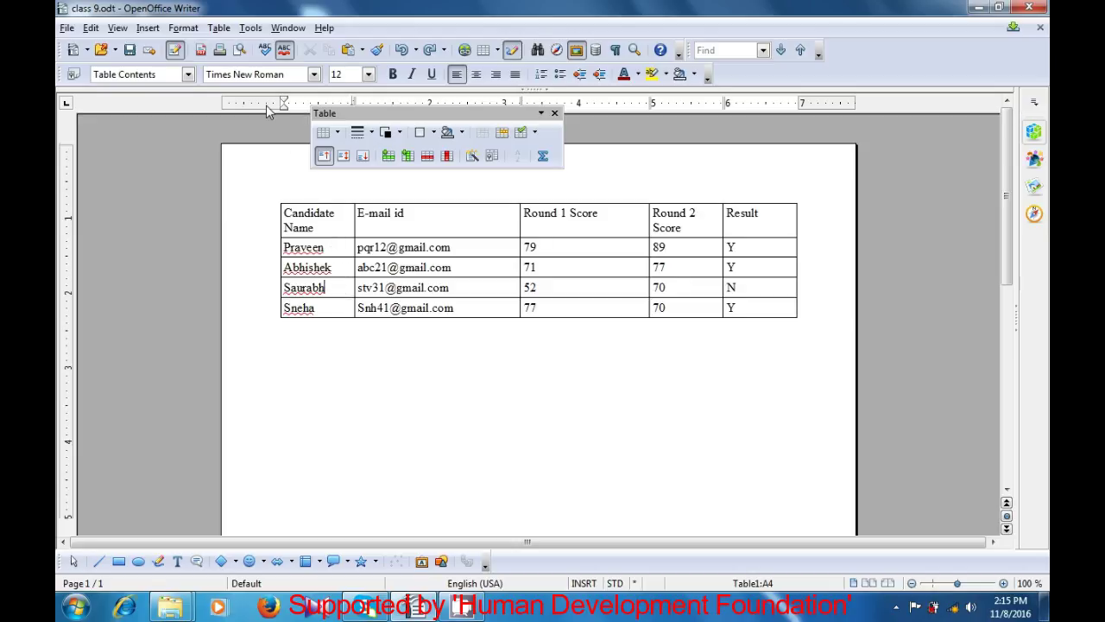
left_click(221, 28)
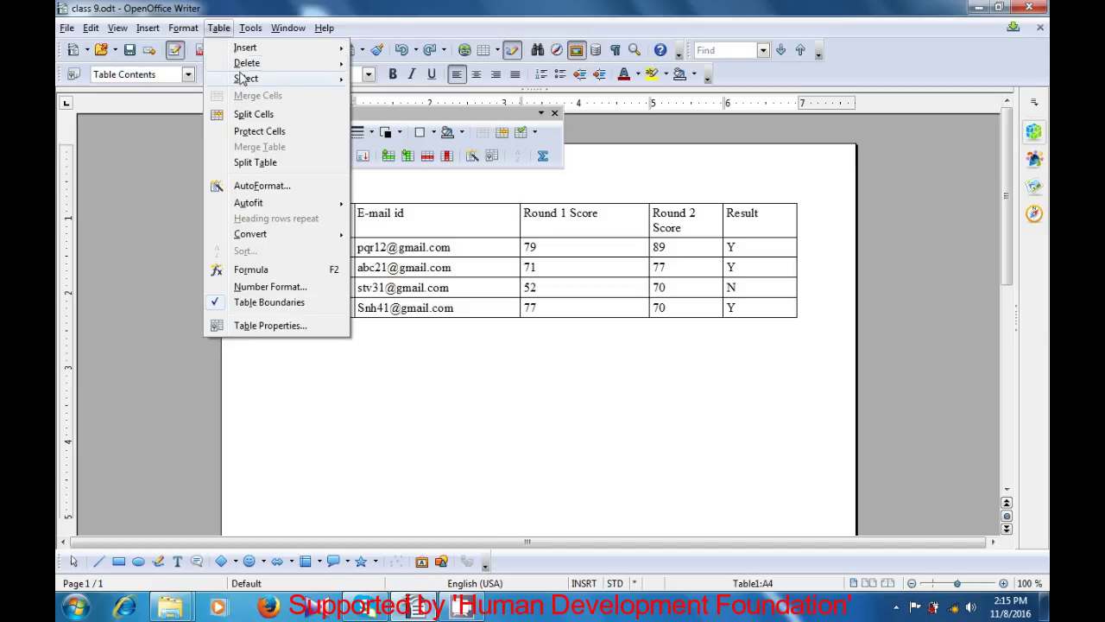
mouse_move(243, 79)
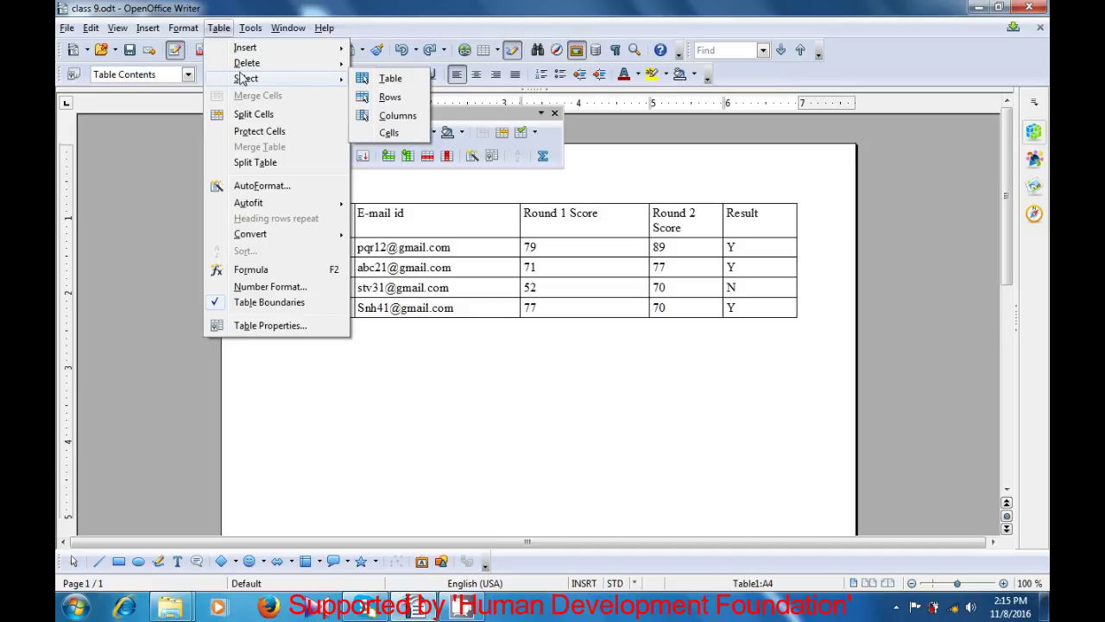
left_click(388, 97)
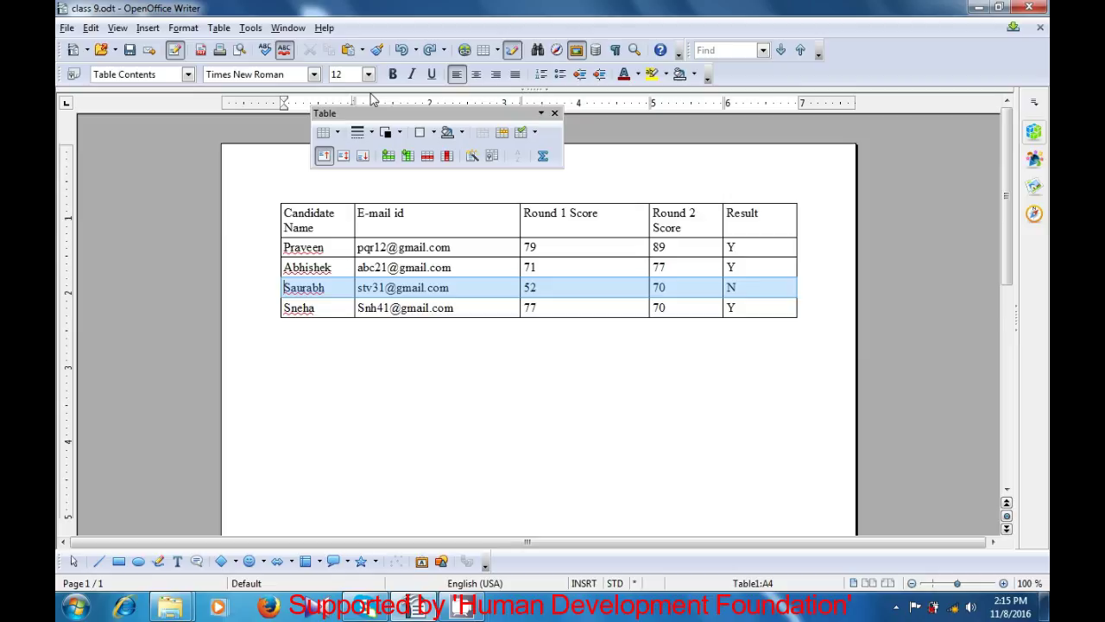
Select the entire Candidate Name column, starting from its heading cell.
left_click(342, 226)
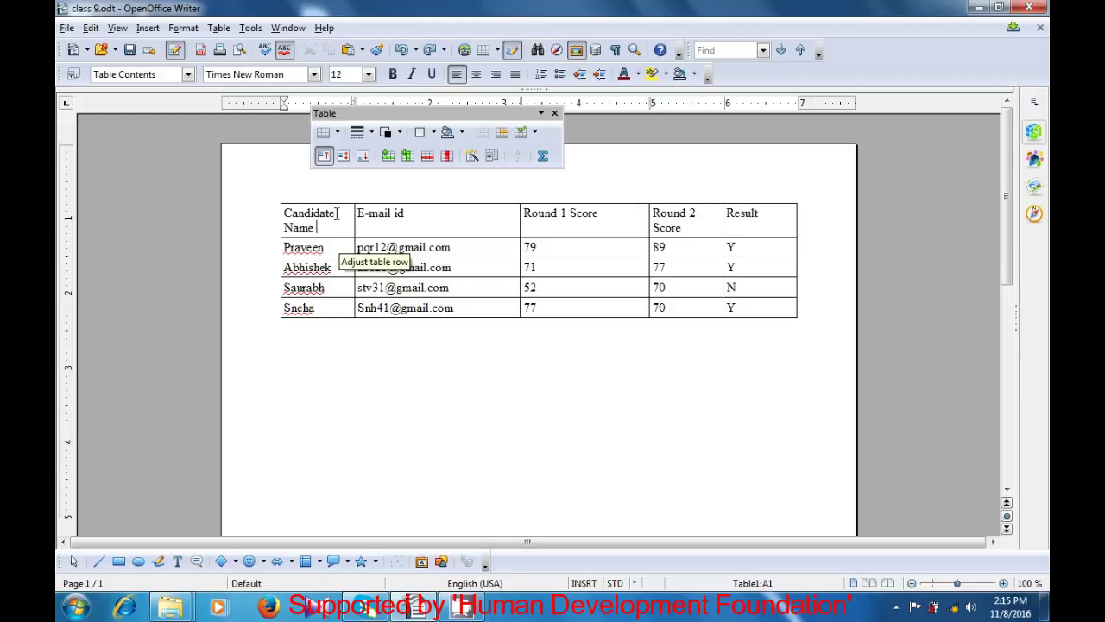
left_click(221, 29)
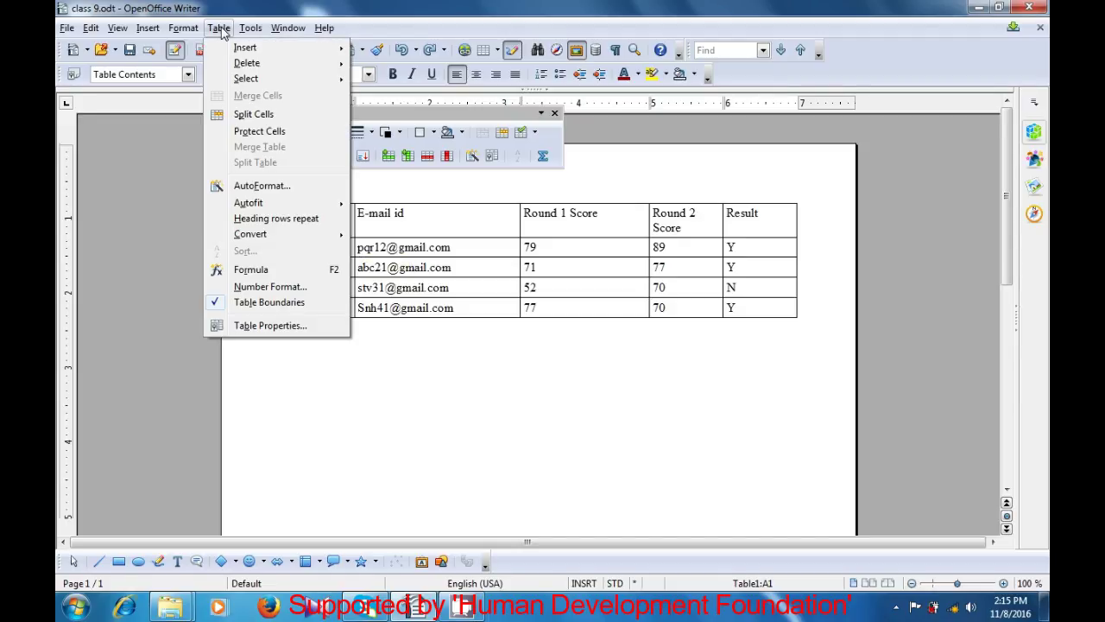
mouse_move(239, 80)
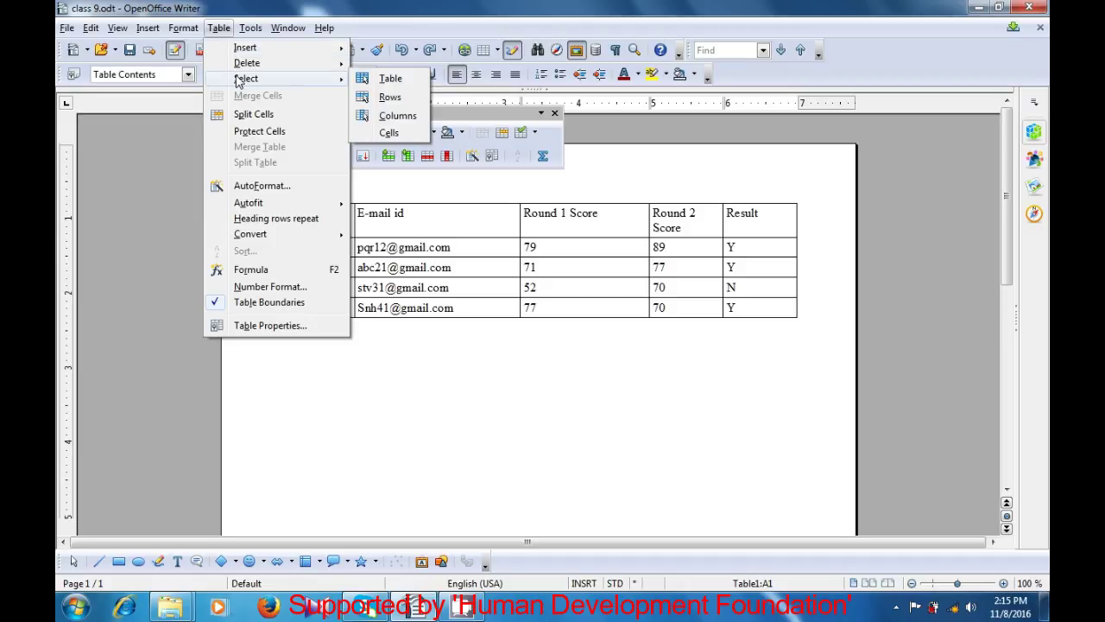
left_click(391, 116)
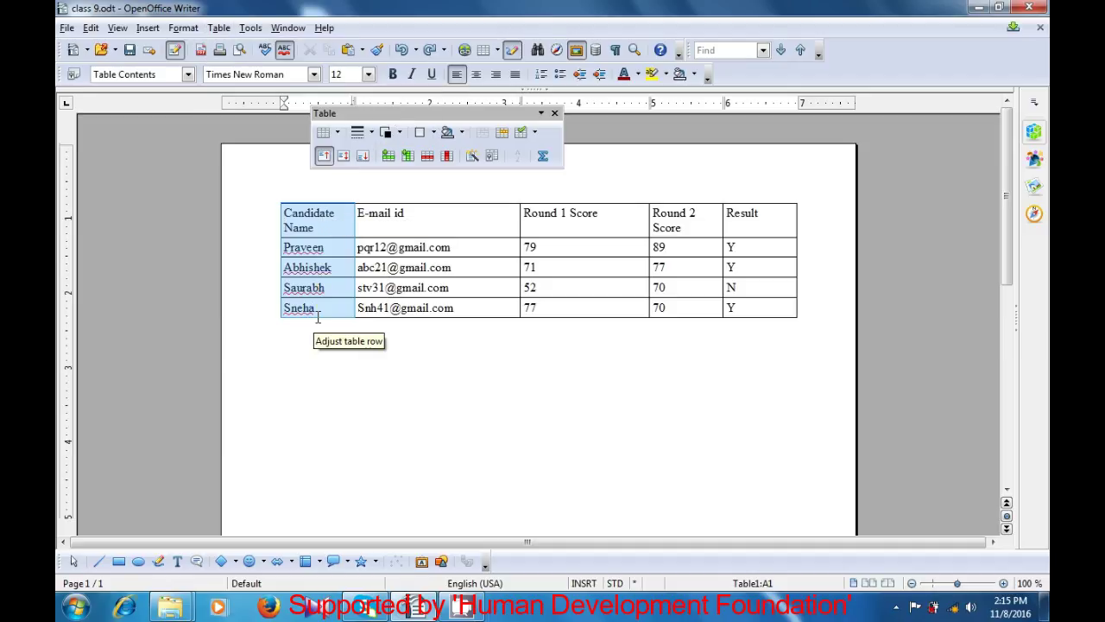
Select only the E-mail id heading cell as a table cell, and clear that selection.
left_click(440, 223)
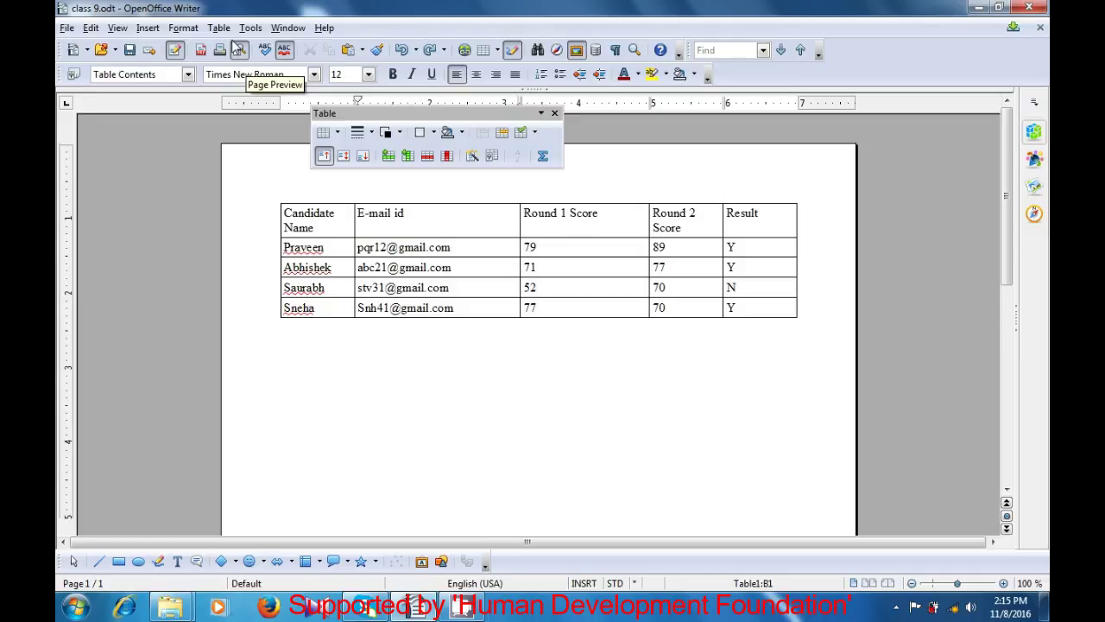
left_click(219, 28)
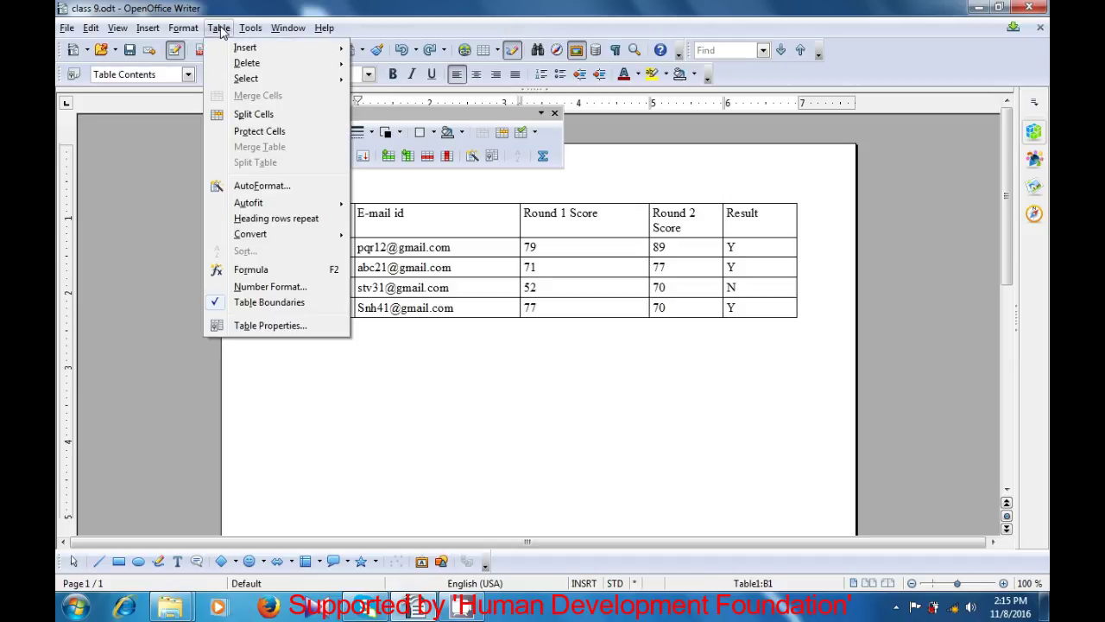
mouse_move(274, 81)
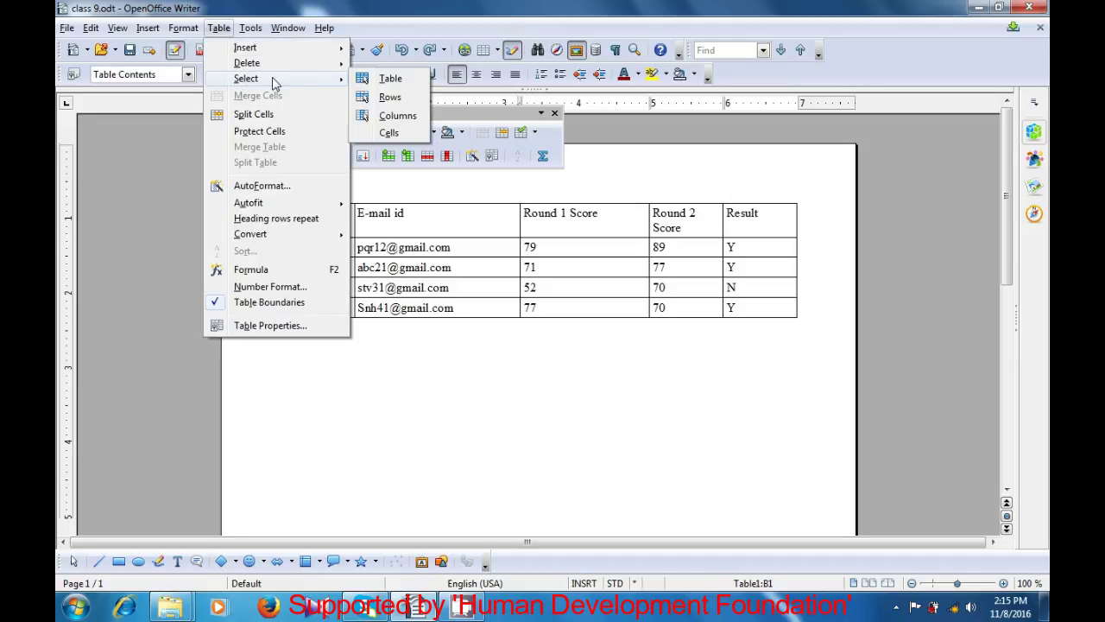
left_click(389, 133)
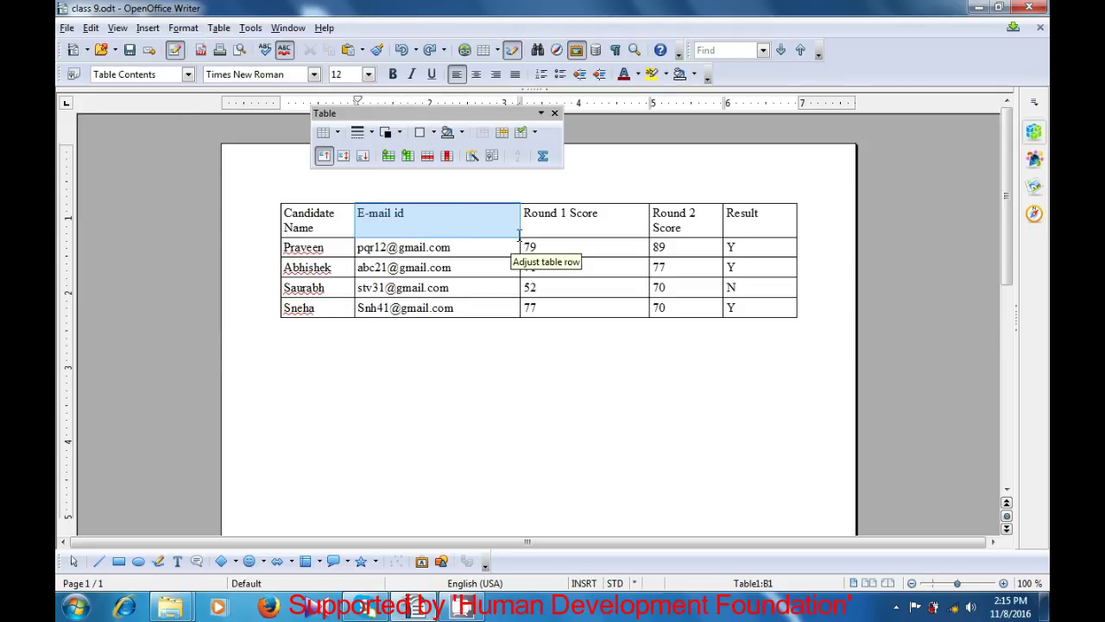
left_click(488, 279)
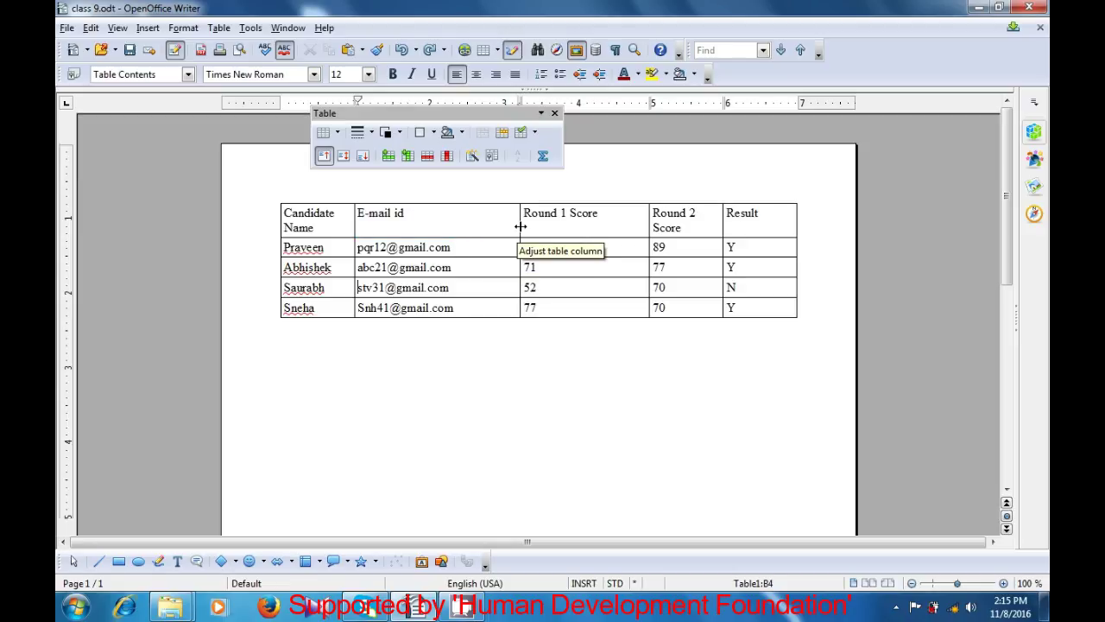
Select the Round 1 Score heading cell by extending the selection down one row and back up.
left_click(582, 222)
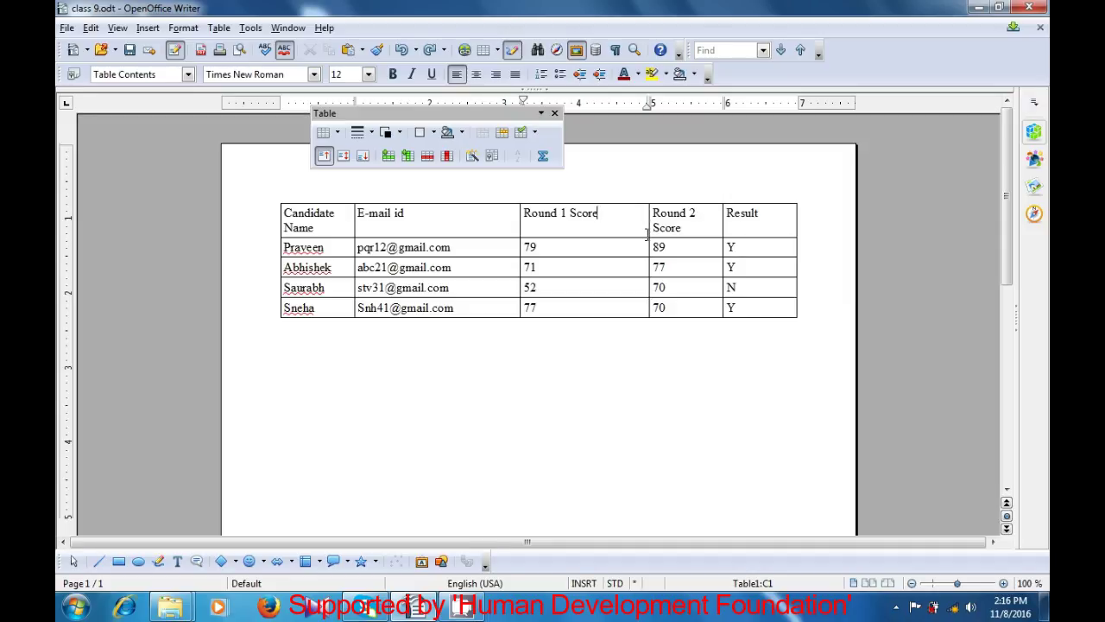
key("shift+Down")
key("shift+Up")
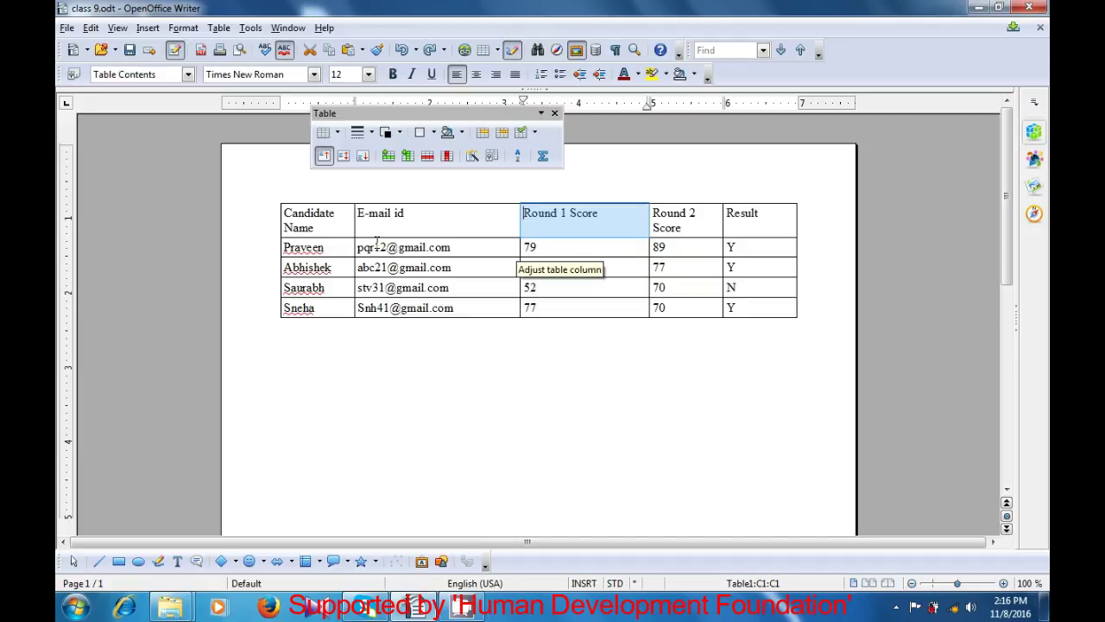
Select the heading cells from Candidate Name through Result in one sweep, and clear the selection.
left_click(325, 224)
left_click_drag(325, 224, 752, 223)
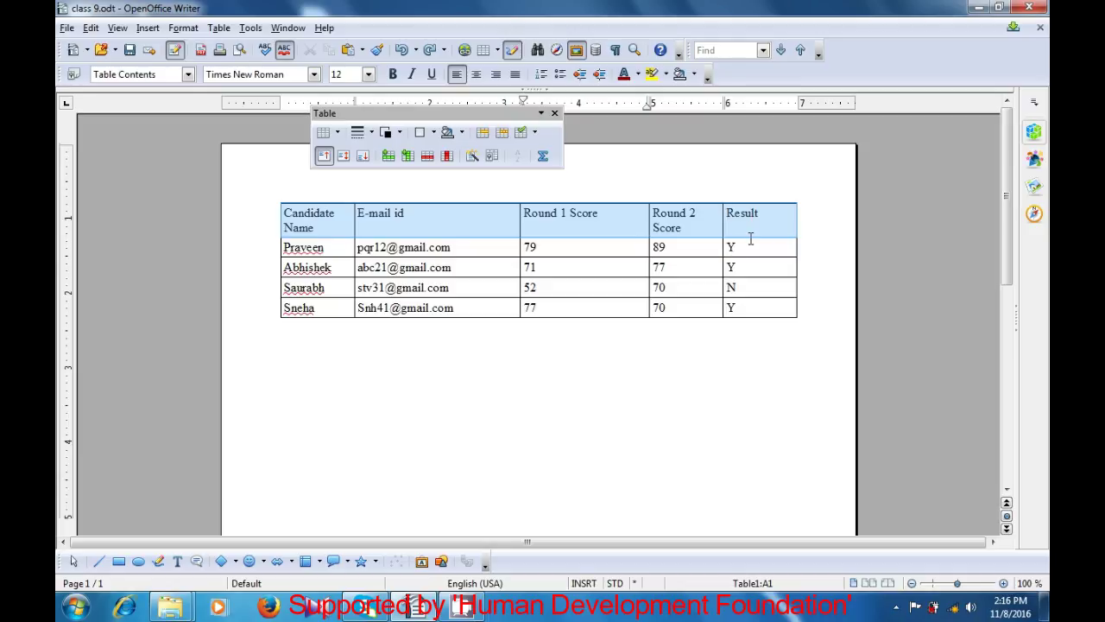
left_click(747, 266)
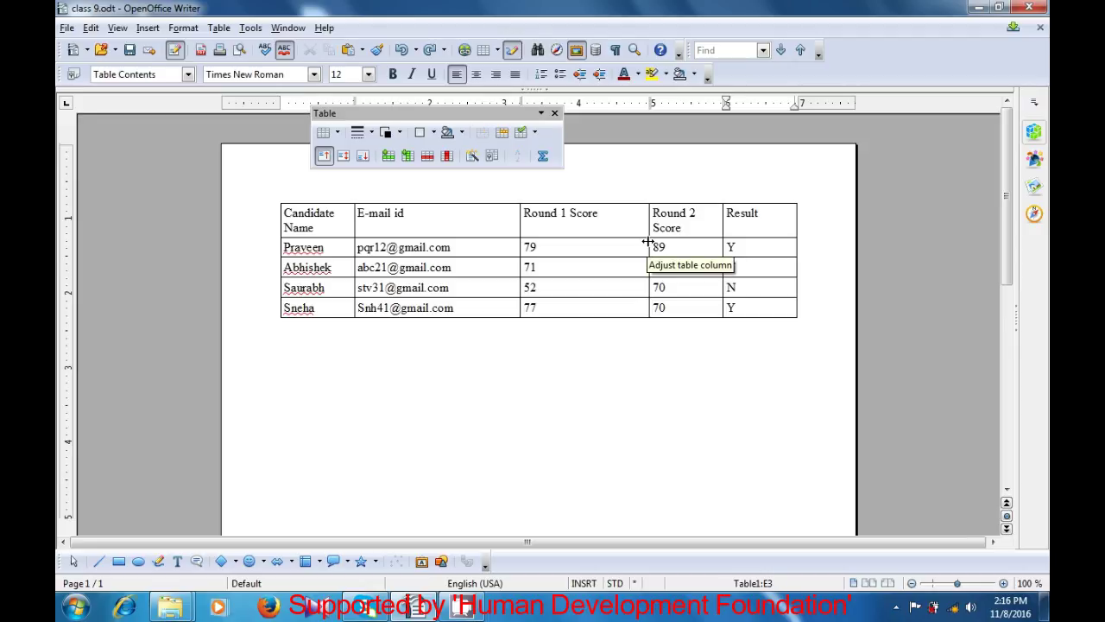
Extend a selection cell by cell from the Candidate Name heading down to the last candidate's name.
left_click(328, 229)
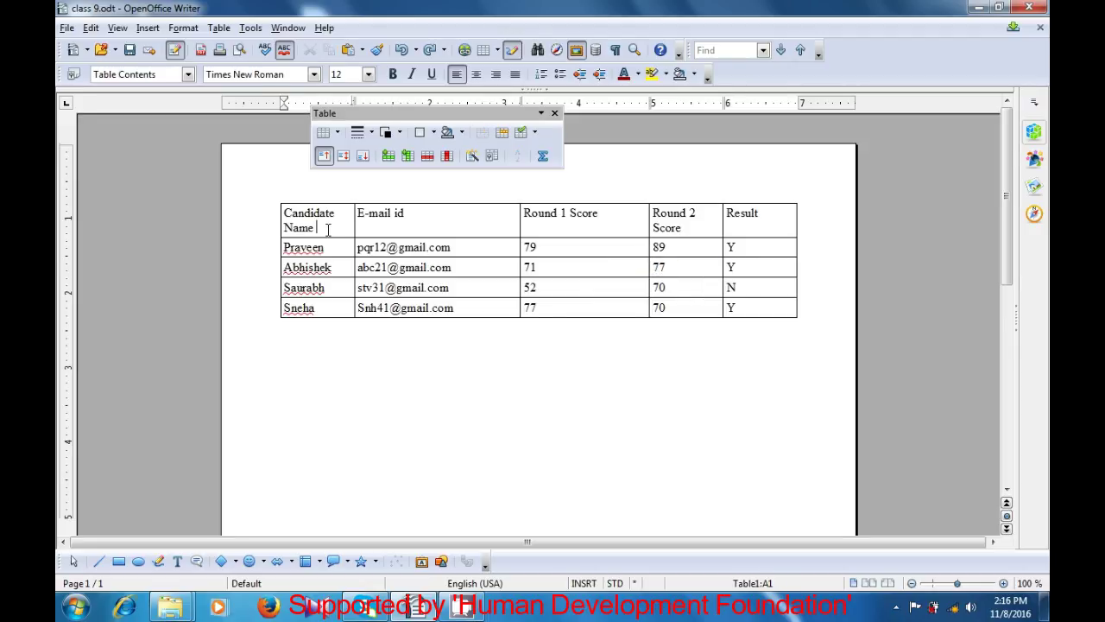
key("shift+Down")
key("shift+Down")
key("shift+Down")
key("shift+Down")
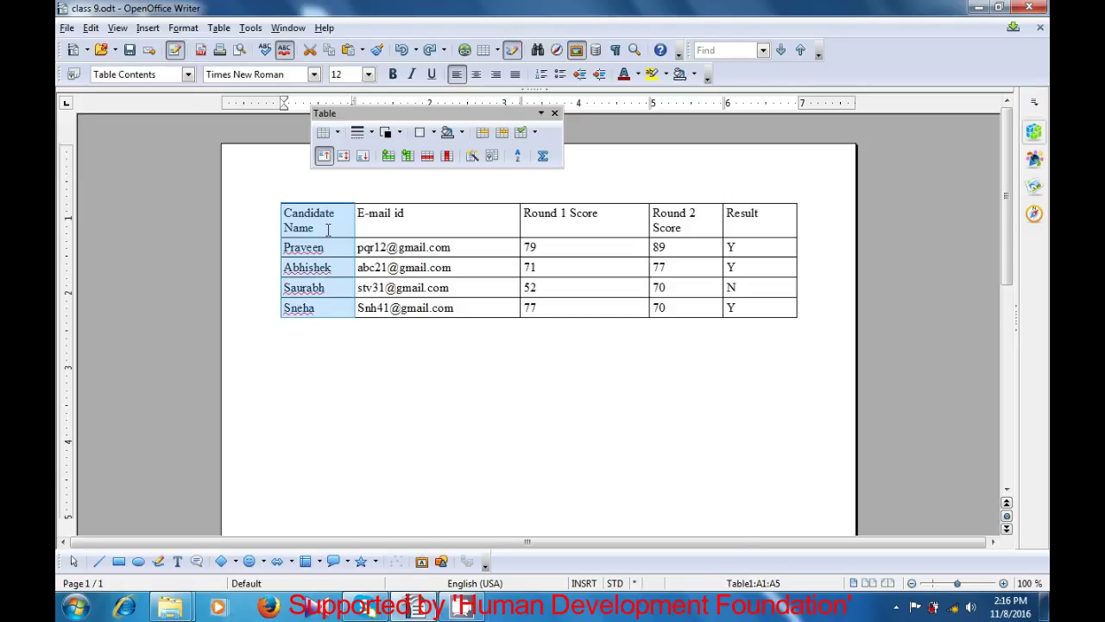
Extend the Candidate Name column selection across to the Result column so it covers the whole table.
key("shift+Right")
key("shift+Right")
key("shift+Right")
key("shift+Right")
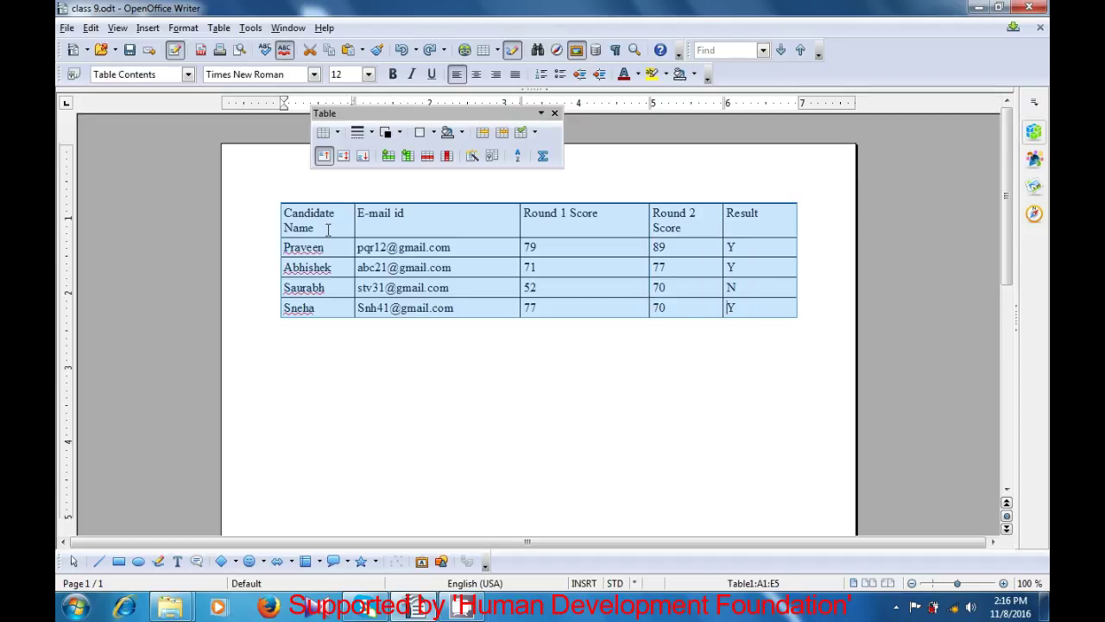
Resize the selection to the table's first four rows from Candidate Name through Result, and clear it.
key("shift+Left")
key("shift+Left")
key("shift+Left")
key("shift+Left")
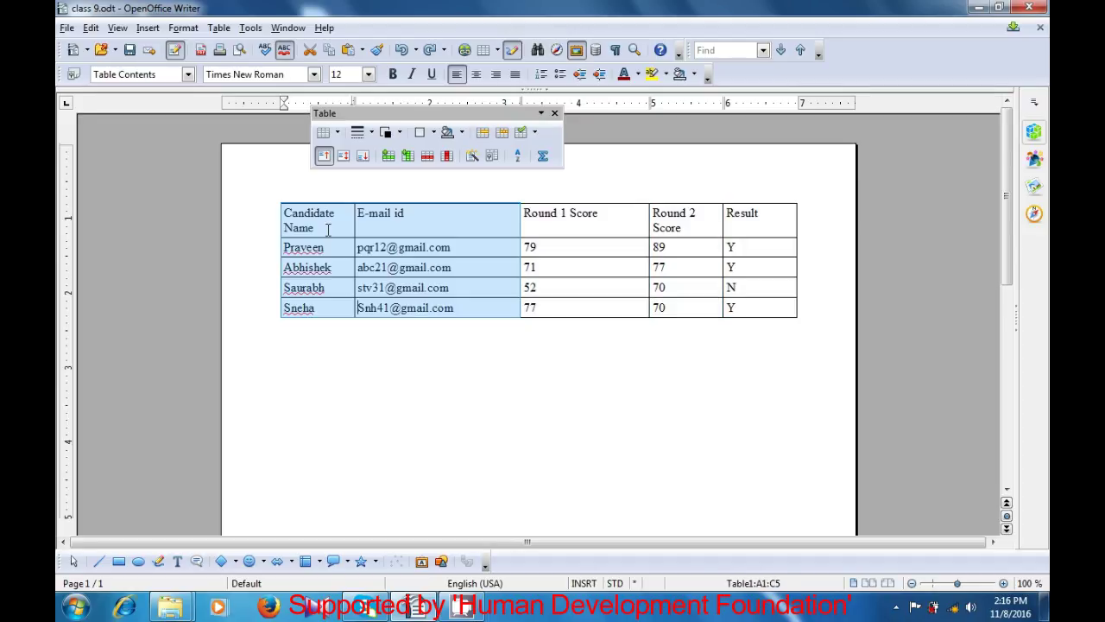
key("shift+Up")
key("shift+Right")
key("shift+Right")
key("shift+Right")
key("shift+Right")
key("Down")
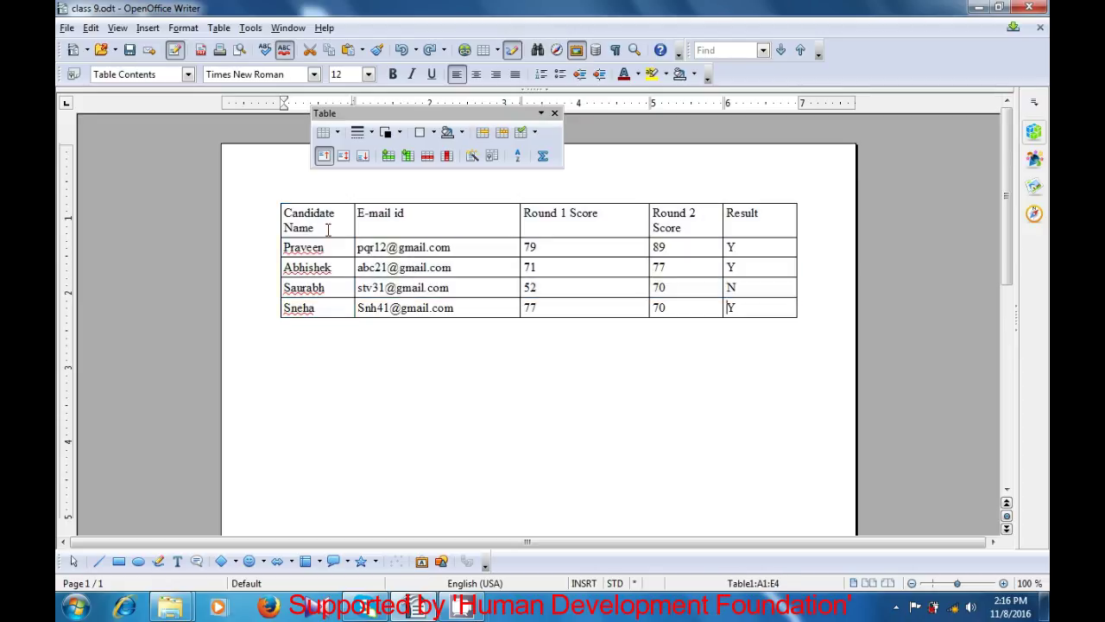
key("Up")
key("Up")
key("Home")
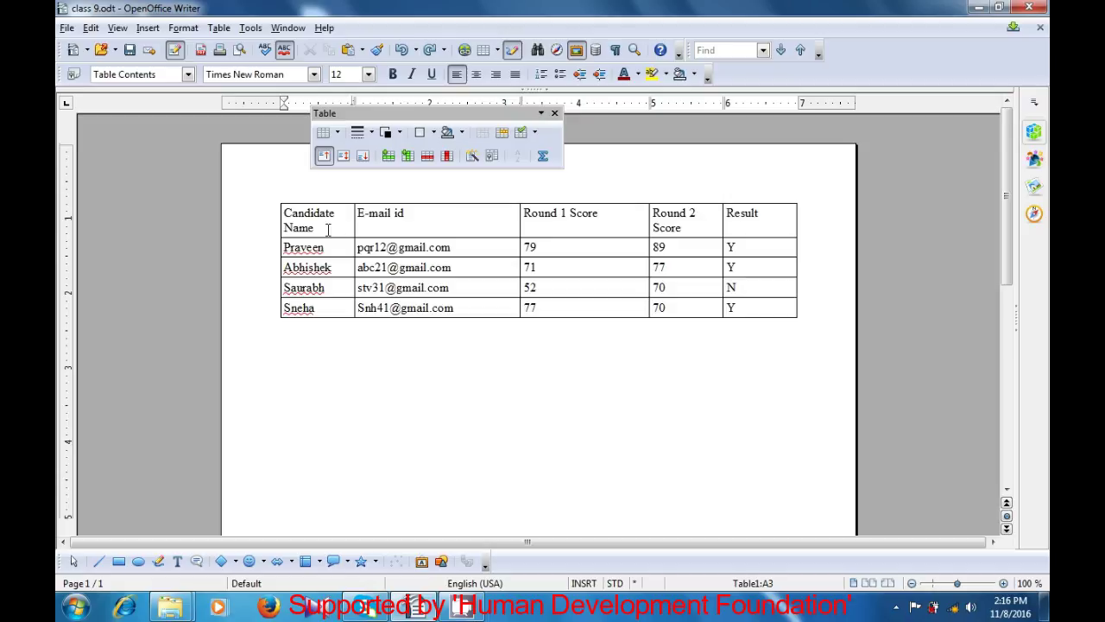
Extend a selection cell by cell down the E-mail id column to the last row, and deselect it.
left_click(476, 216)
key("shift+Down")
key("shift+Down")
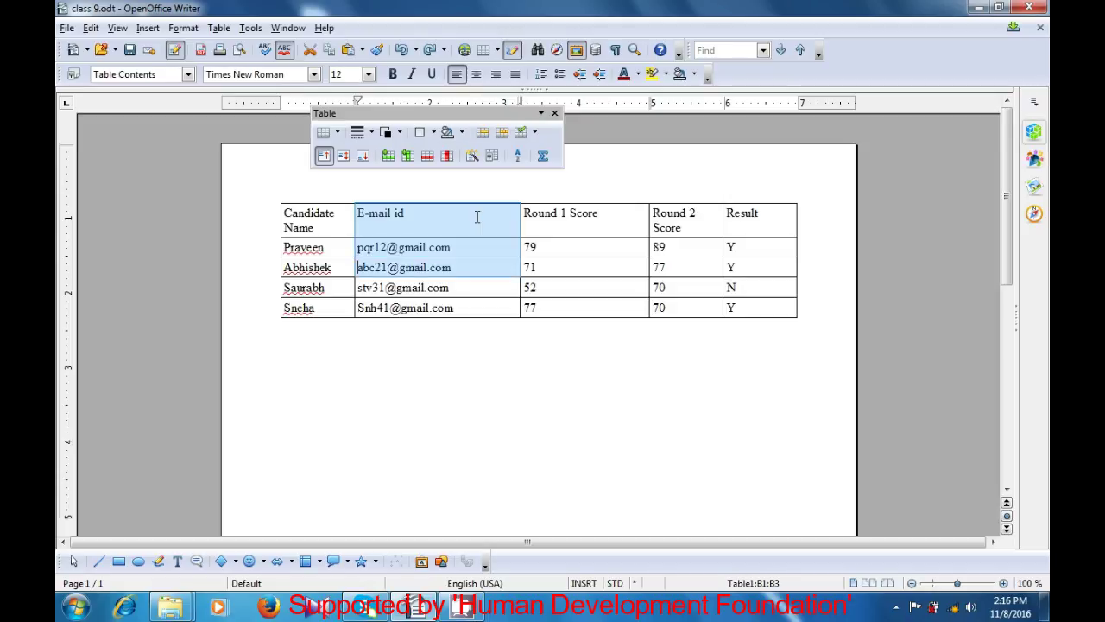
key("shift+Down")
key("shift+Down")
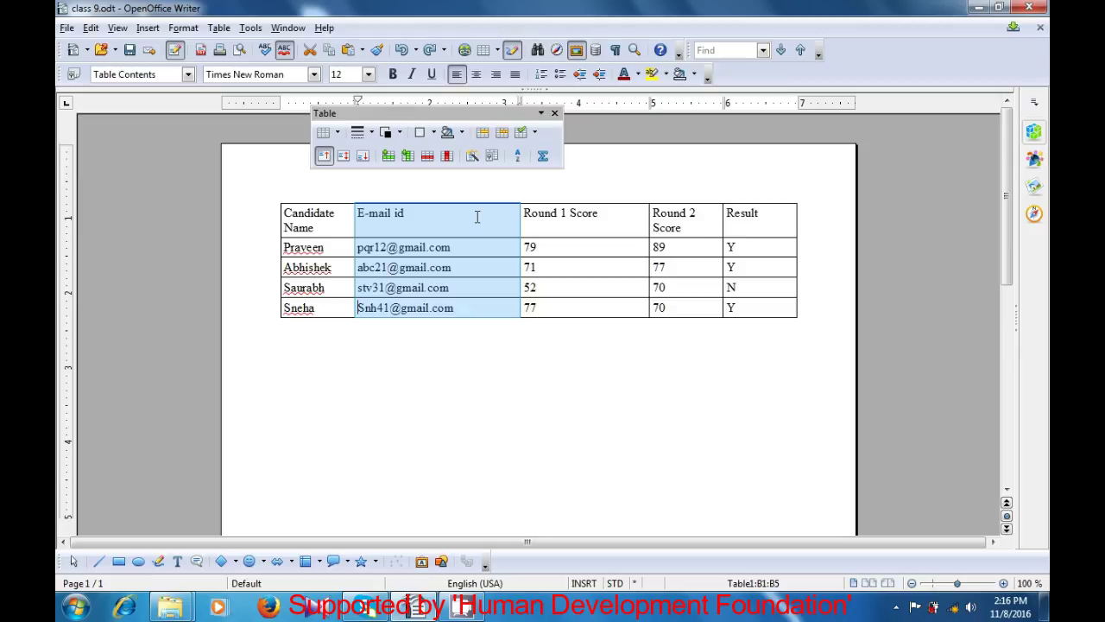
left_click(491, 357)
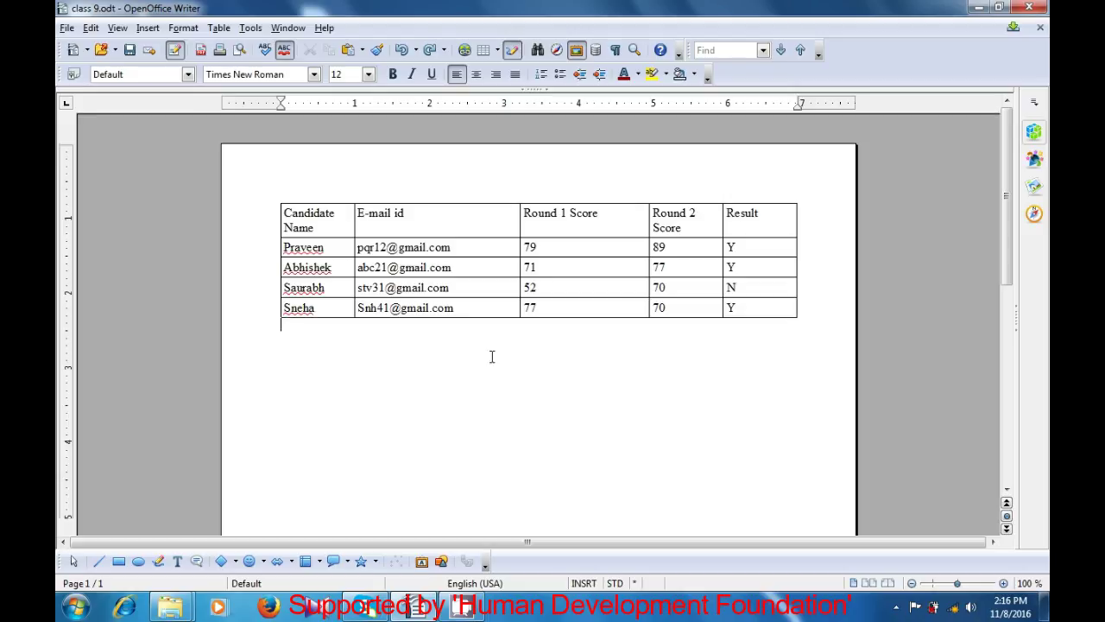
left_click(895, 610)
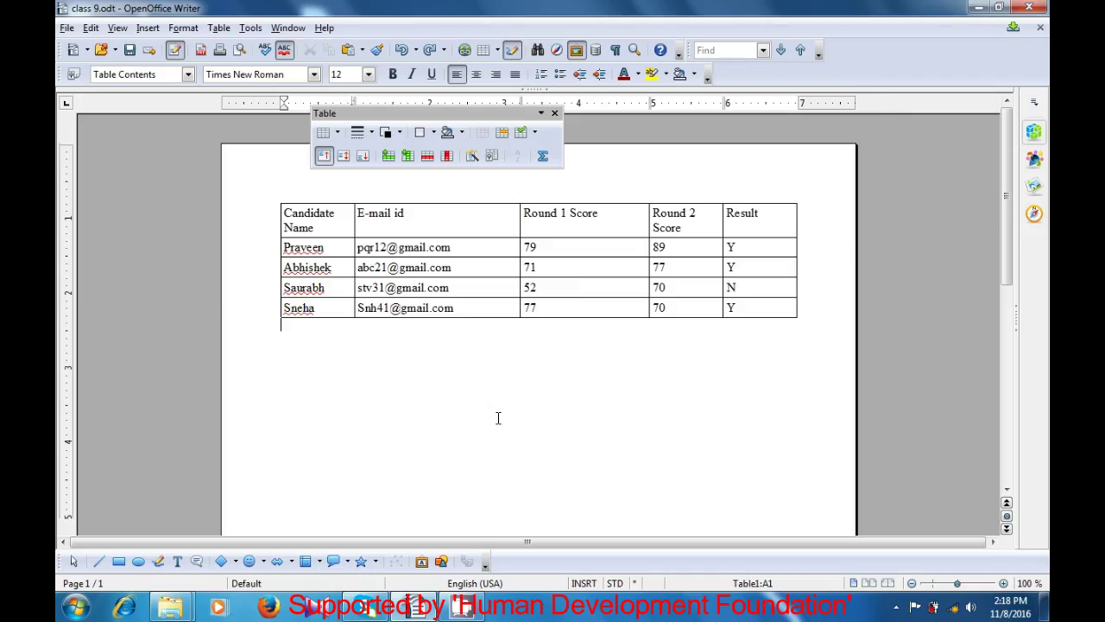
left_click(497, 418)
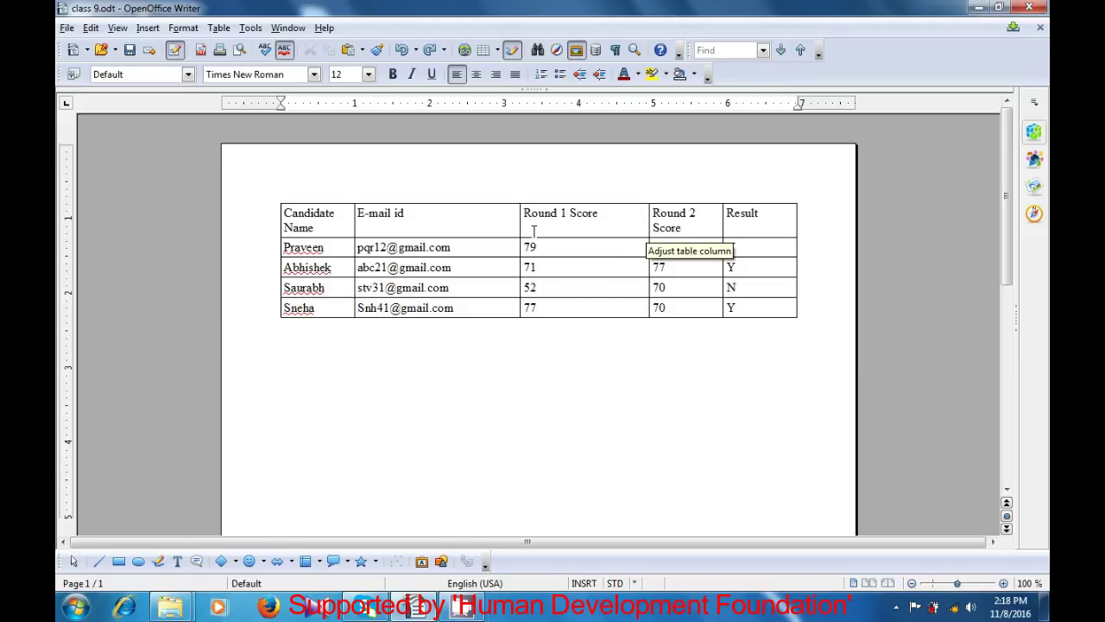
left_click_drag(531, 227, 693, 227)
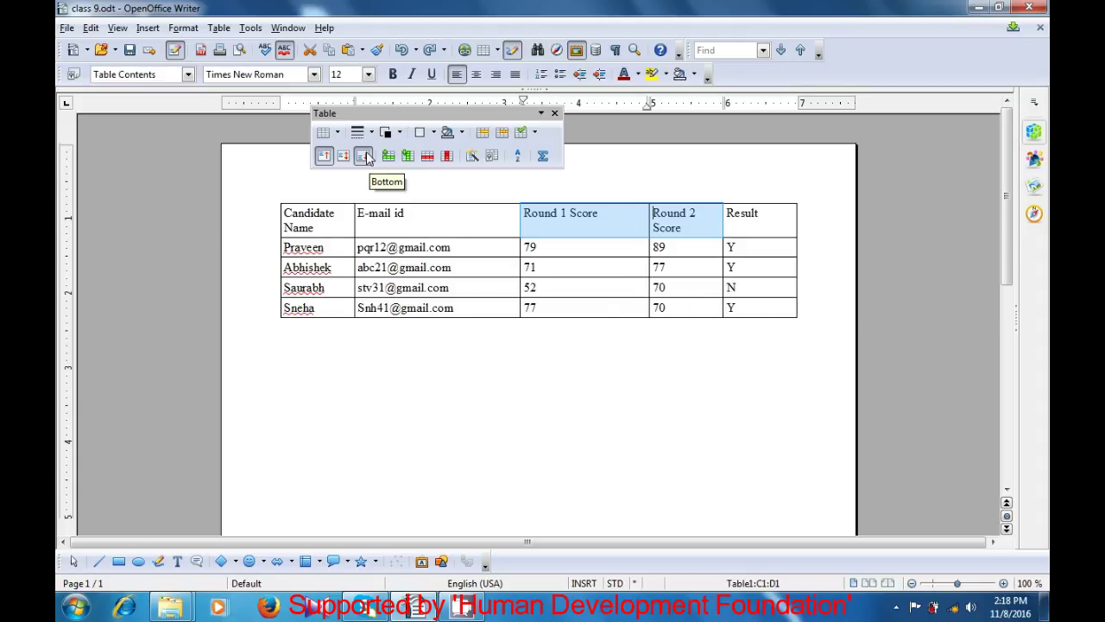
left_click(218, 28)
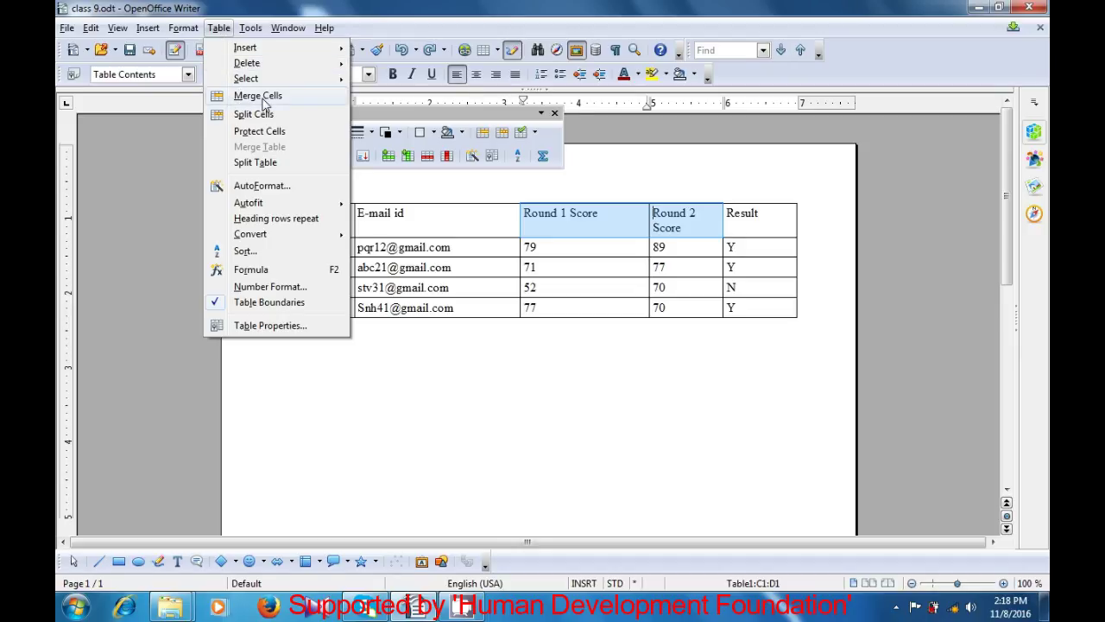
left_click(476, 386)
left_click(586, 242)
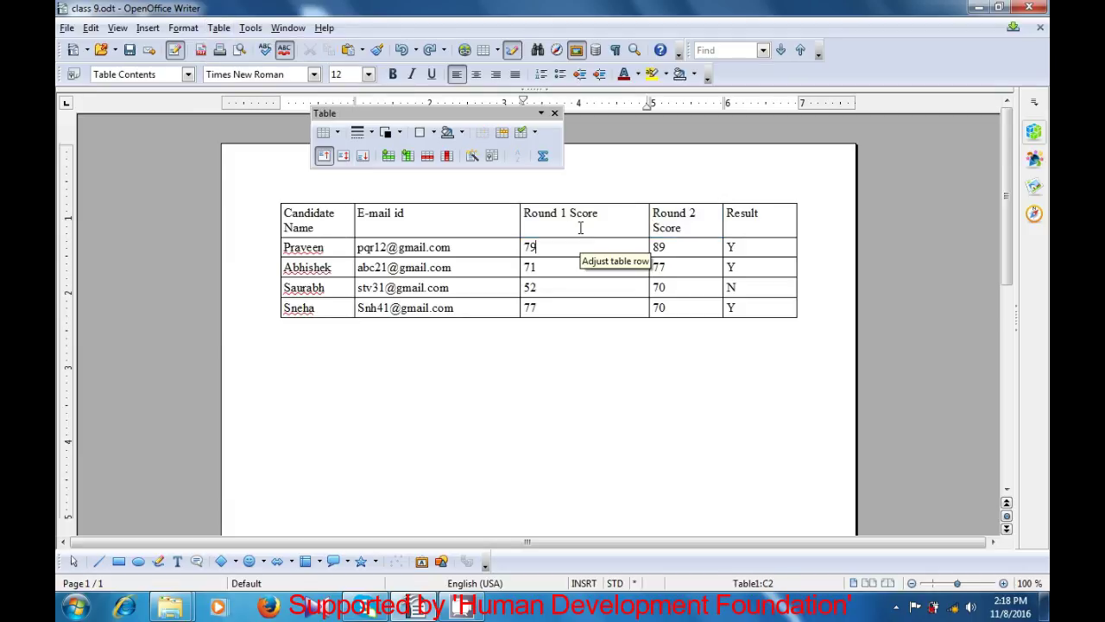
left_click(590, 228)
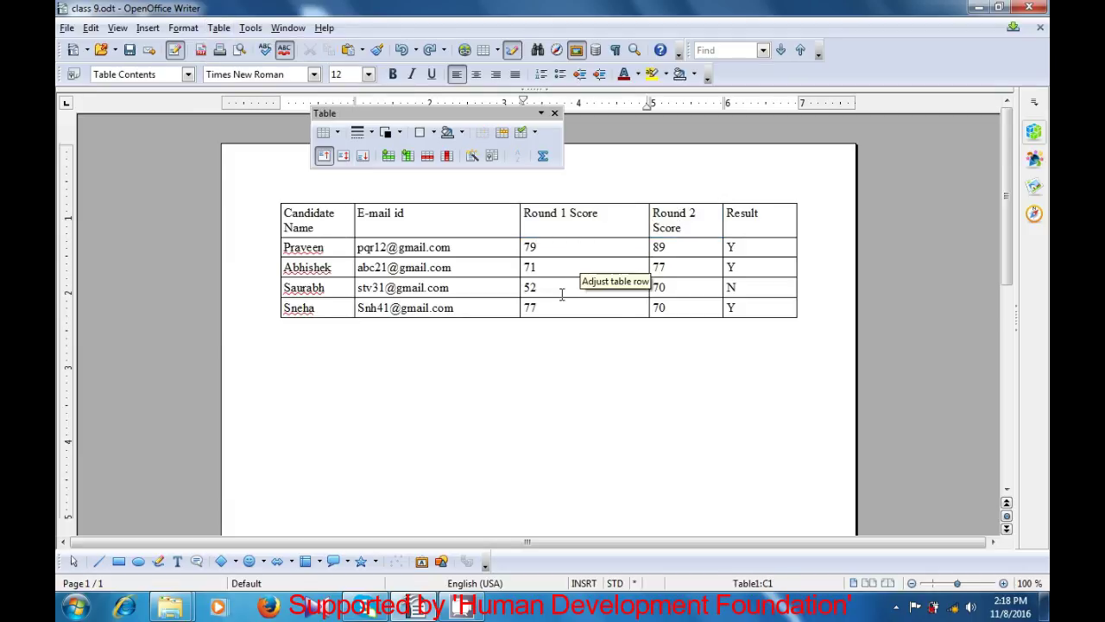
left_click(219, 27)
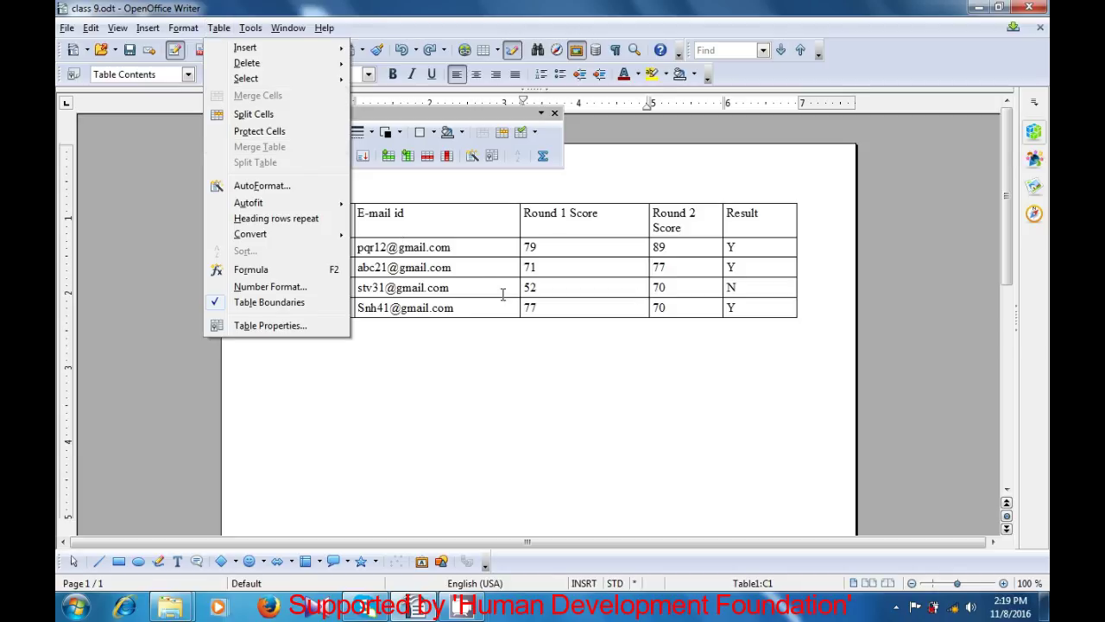
Merge the Round 1 Score and Round 2 Score heading cells into one cell.
left_click(547, 223)
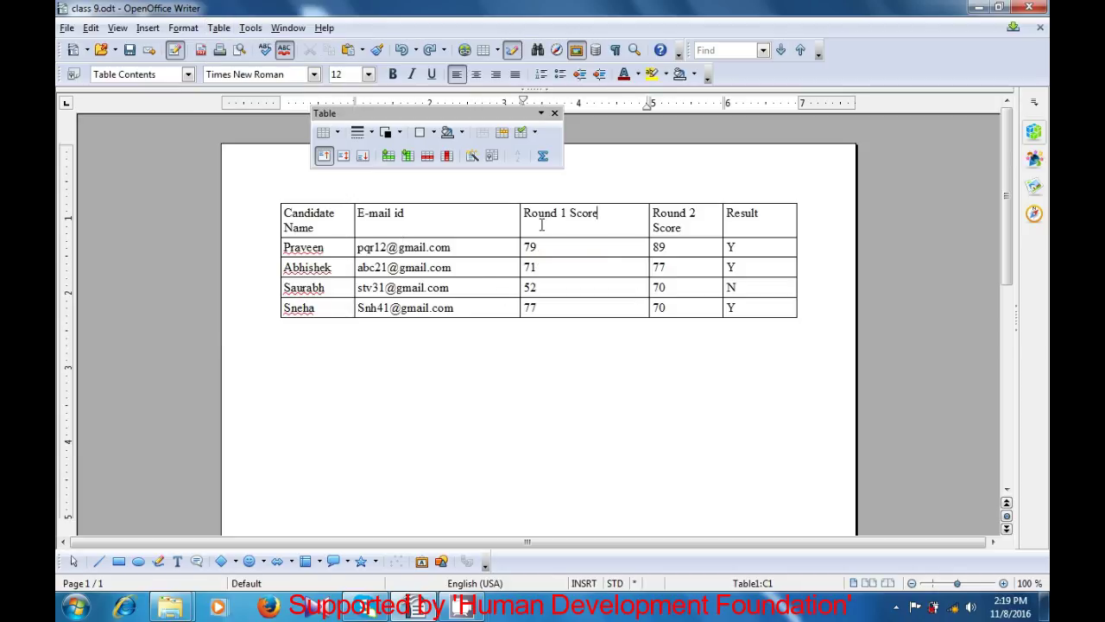
left_click_drag(644, 218, 683, 229)
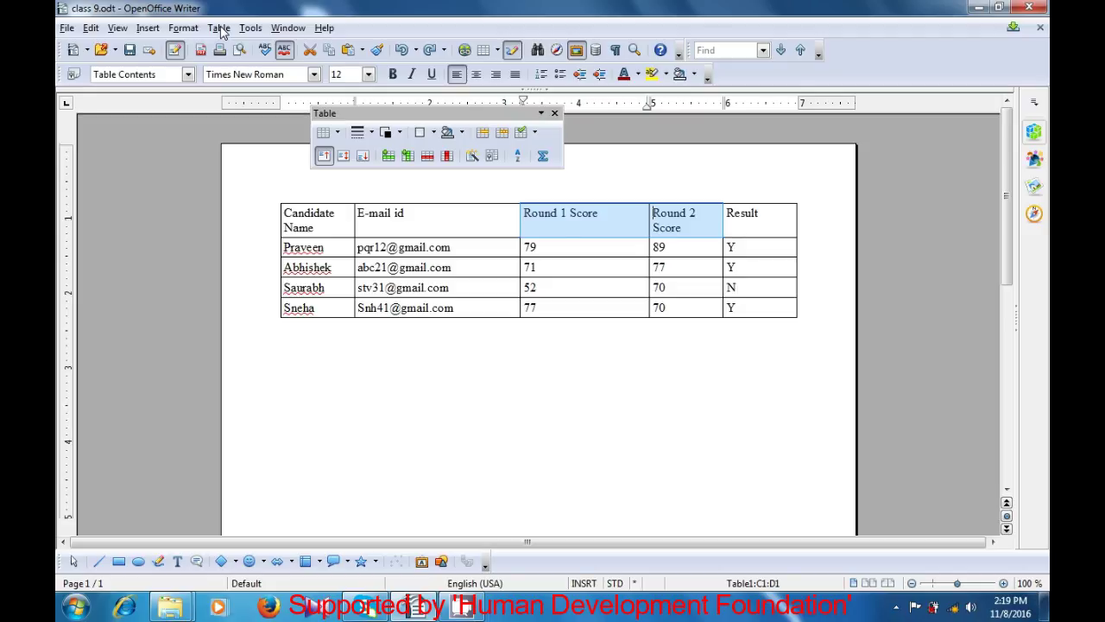
left_click(219, 29)
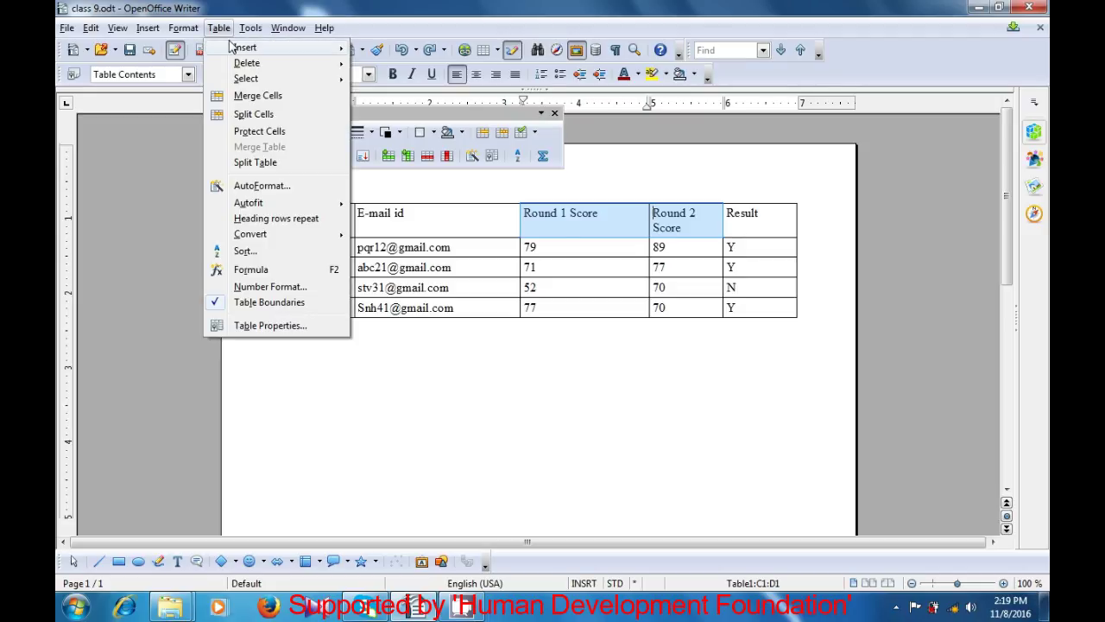
left_click(242, 96)
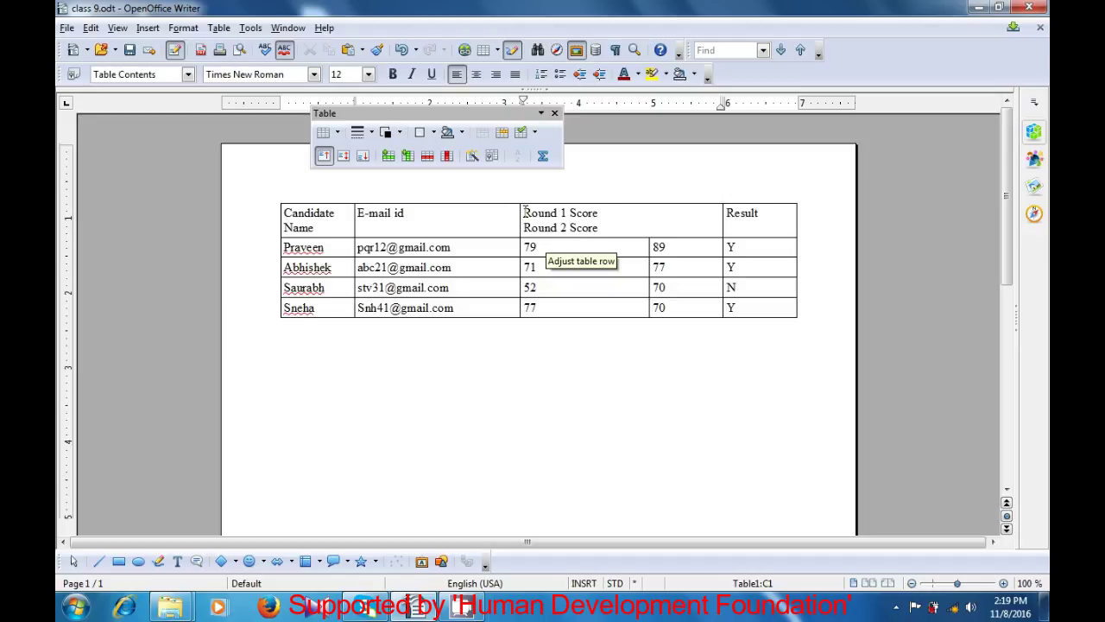
Merge the cells containing 79 and 89 in the first candidate's row into one cell.
left_click_drag(523, 247, 686, 248)
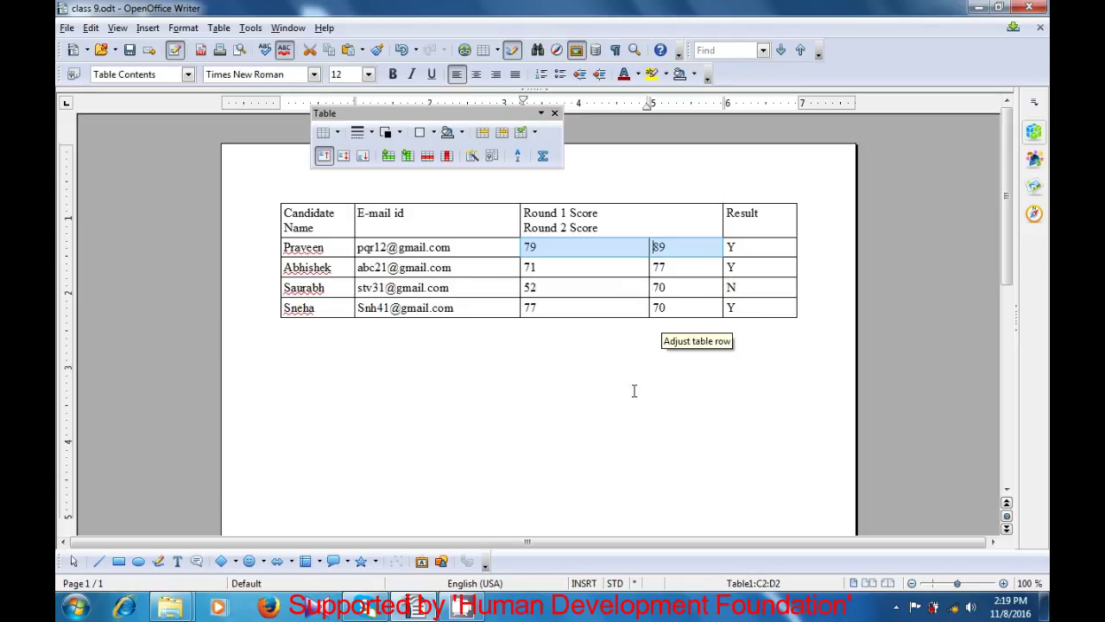
left_click(220, 28)
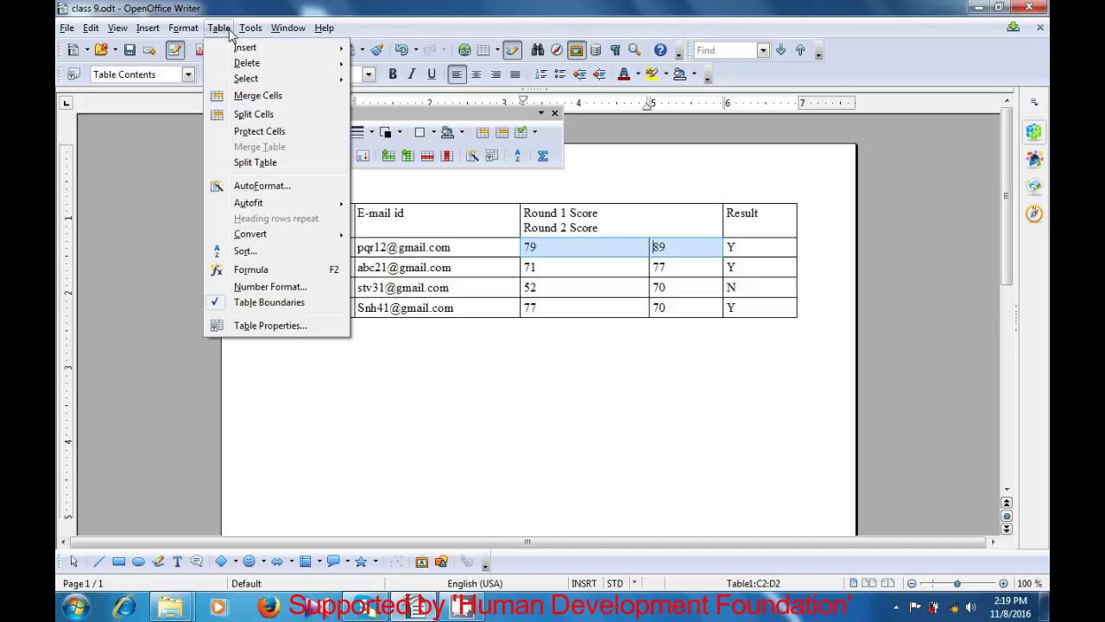
left_click(254, 96)
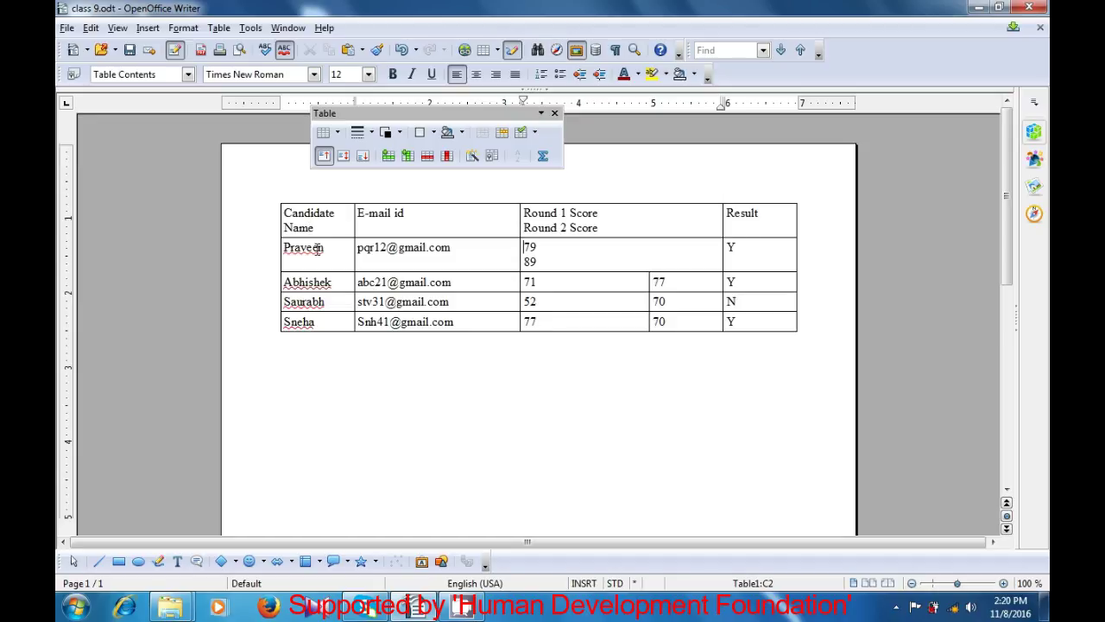
Merge all five cells of the Candidate Name column into a single cell, and leave the table.
left_click_drag(316, 226, 321, 321)
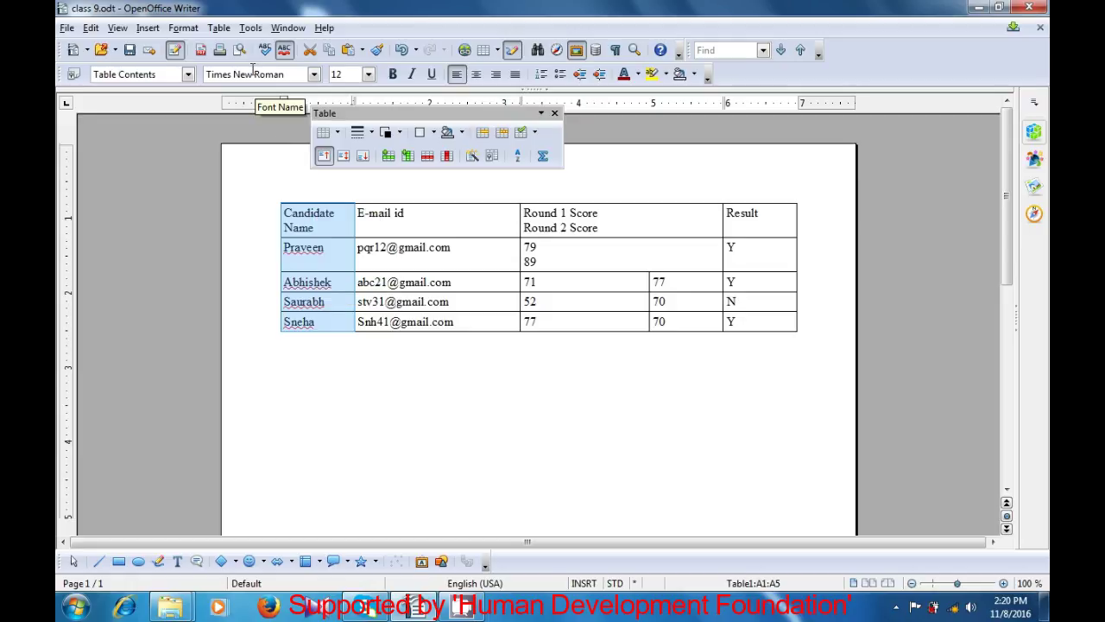
left_click(219, 27)
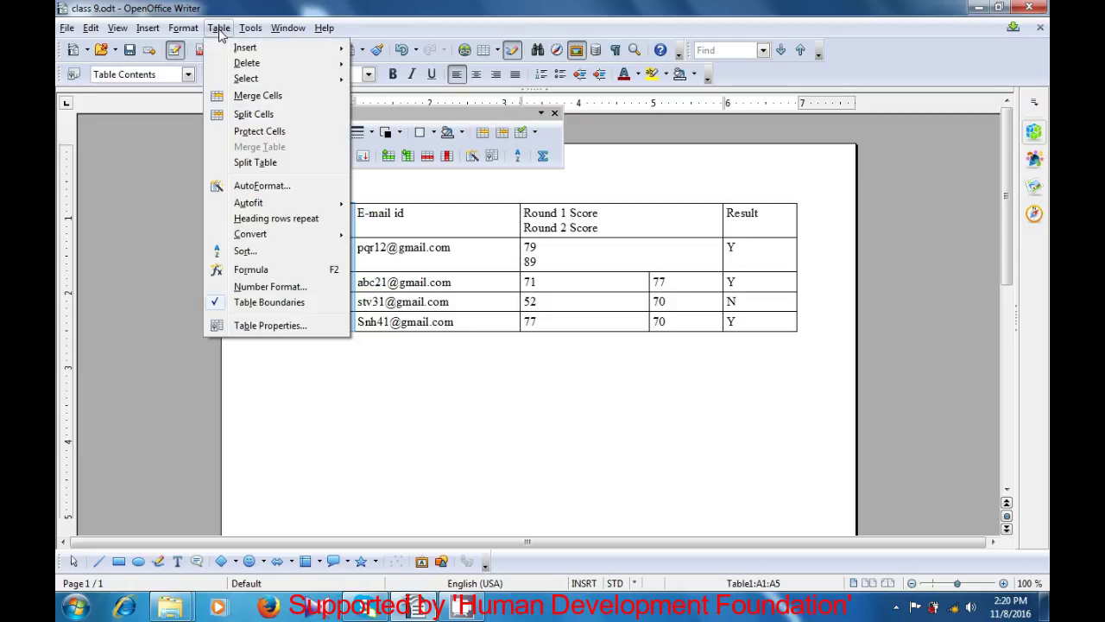
left_click(247, 97)
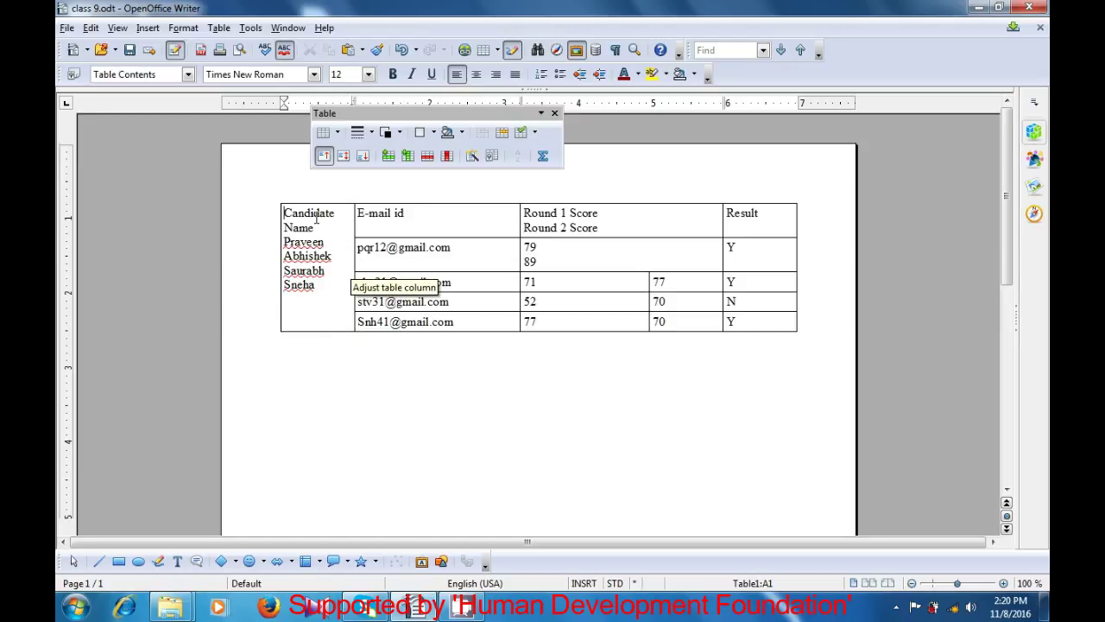
left_click(323, 376)
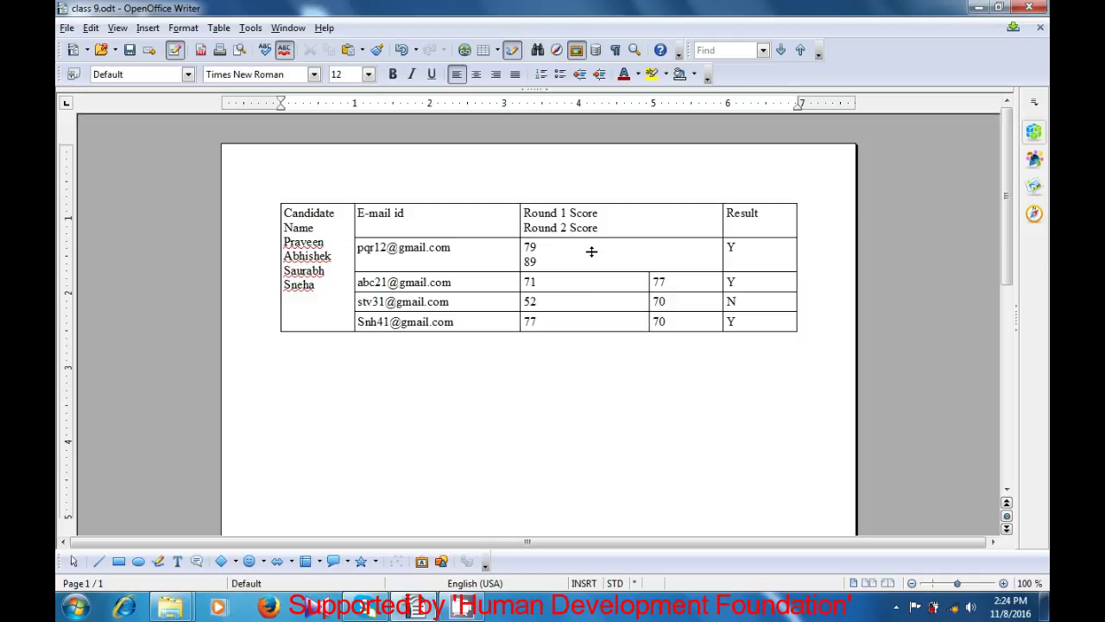
Split the merged Round 1 Score and Round 2 Score heading cell vertically into 2 cells.
left_click(603, 228)
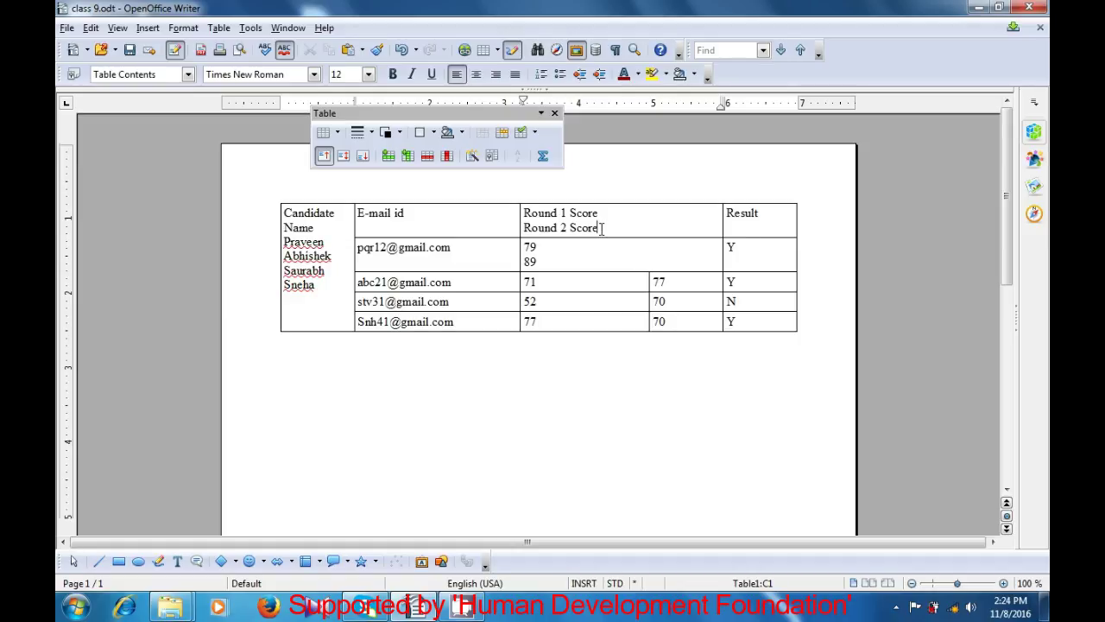
left_click(218, 28)
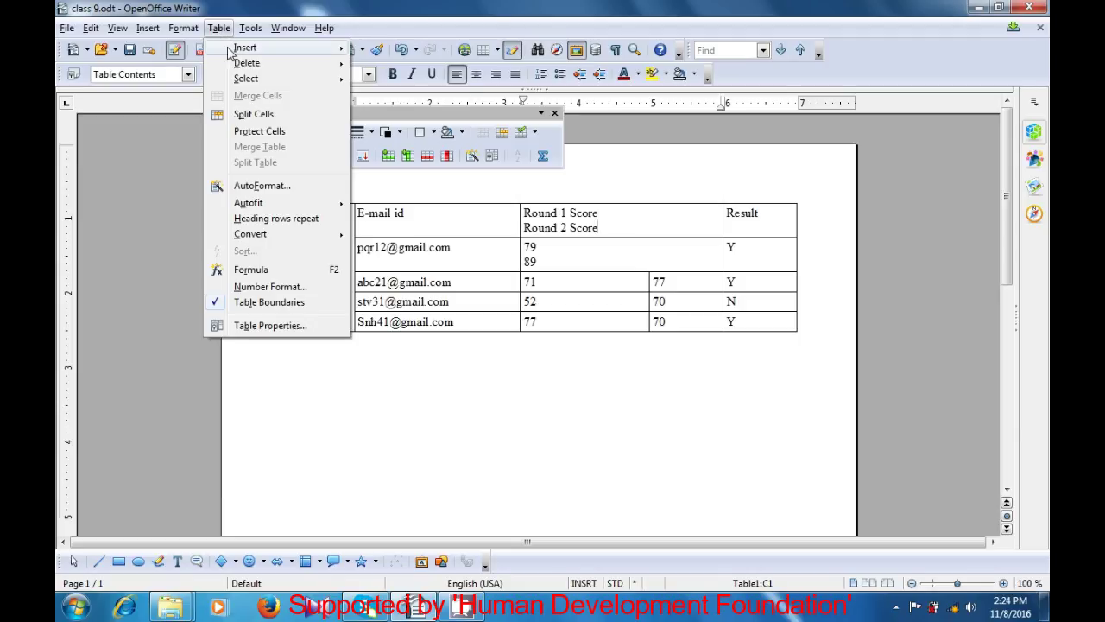
left_click(243, 116)
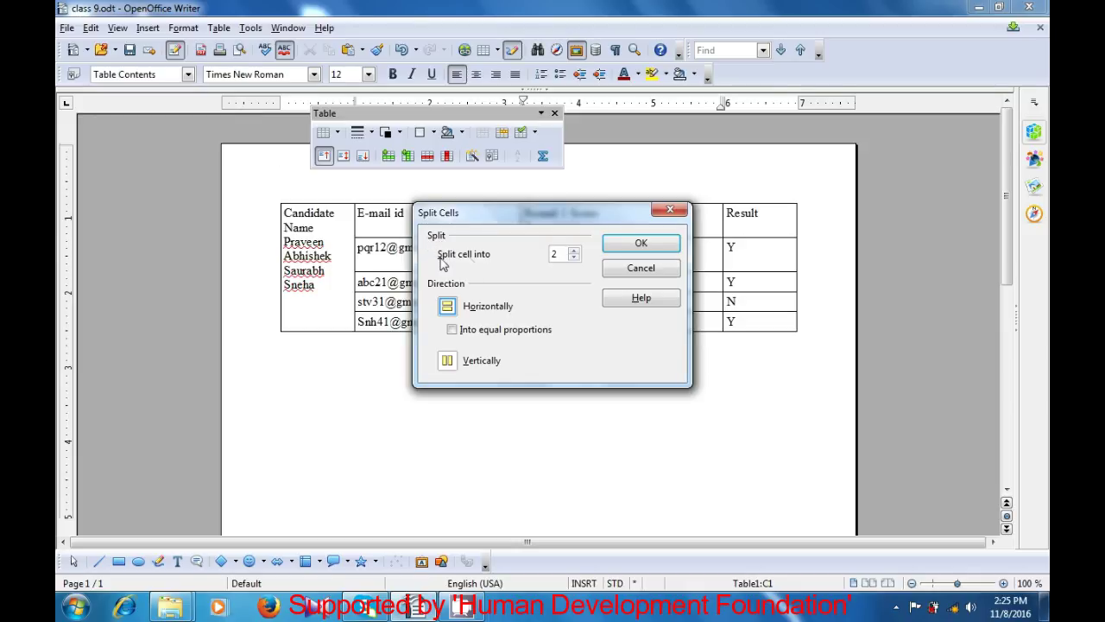
left_click(573, 249)
left_click(573, 249)
left_click(573, 250)
left_click(574, 258)
left_click(574, 258)
left_click(573, 257)
left_click(453, 332)
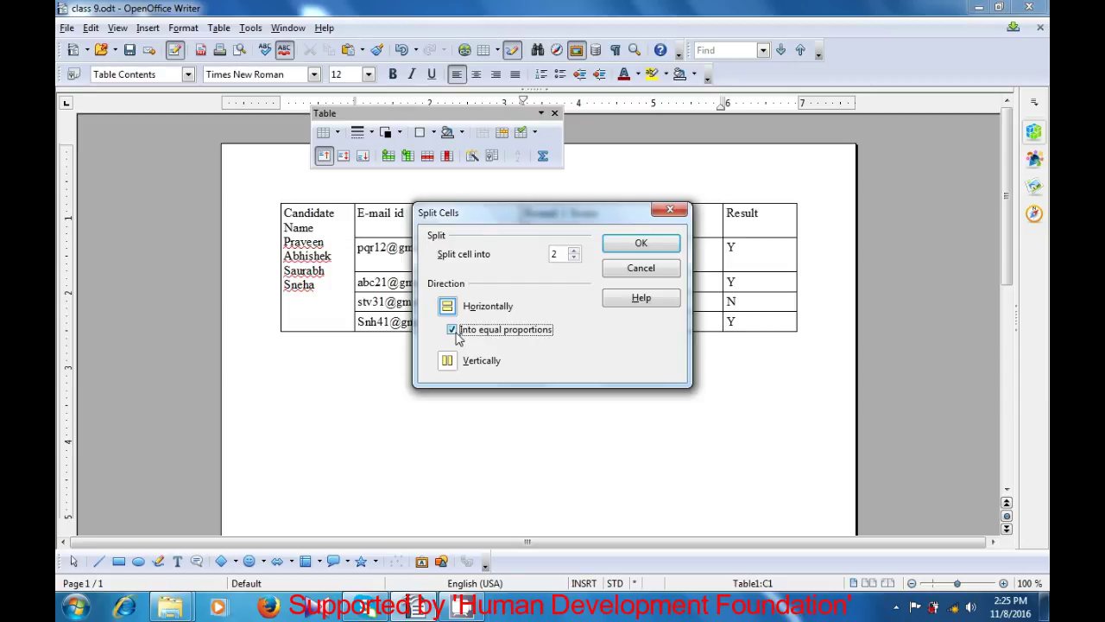
left_click(448, 361)
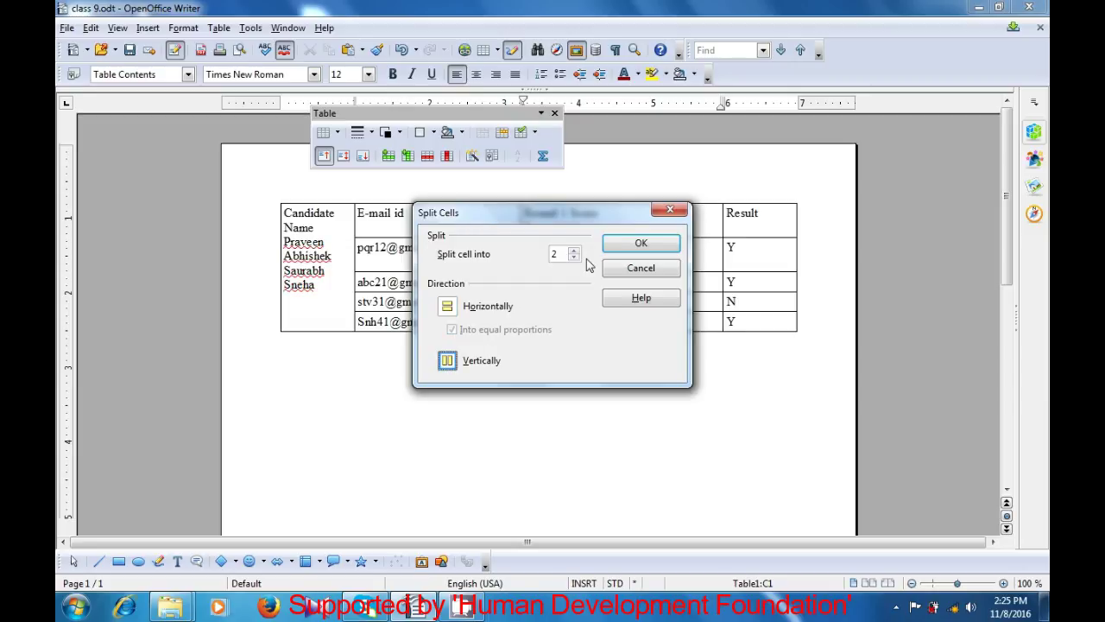
left_click(624, 246)
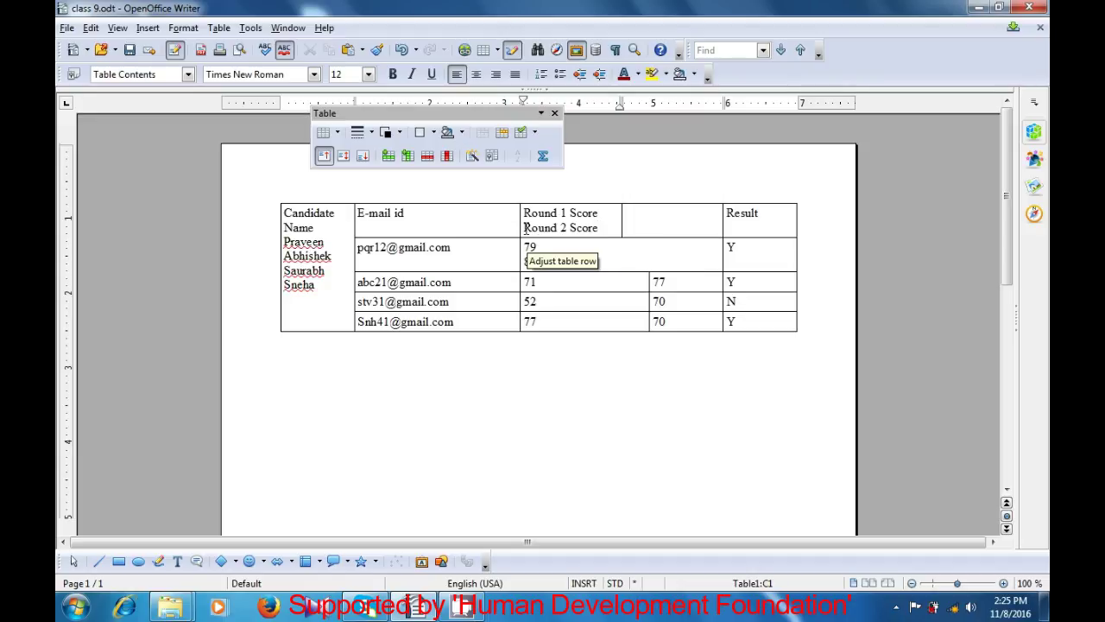
Move the text Round 2 Score into the empty heading cell beside Round 1 Score.
left_click_drag(524, 228, 606, 226)
right_click(574, 228)
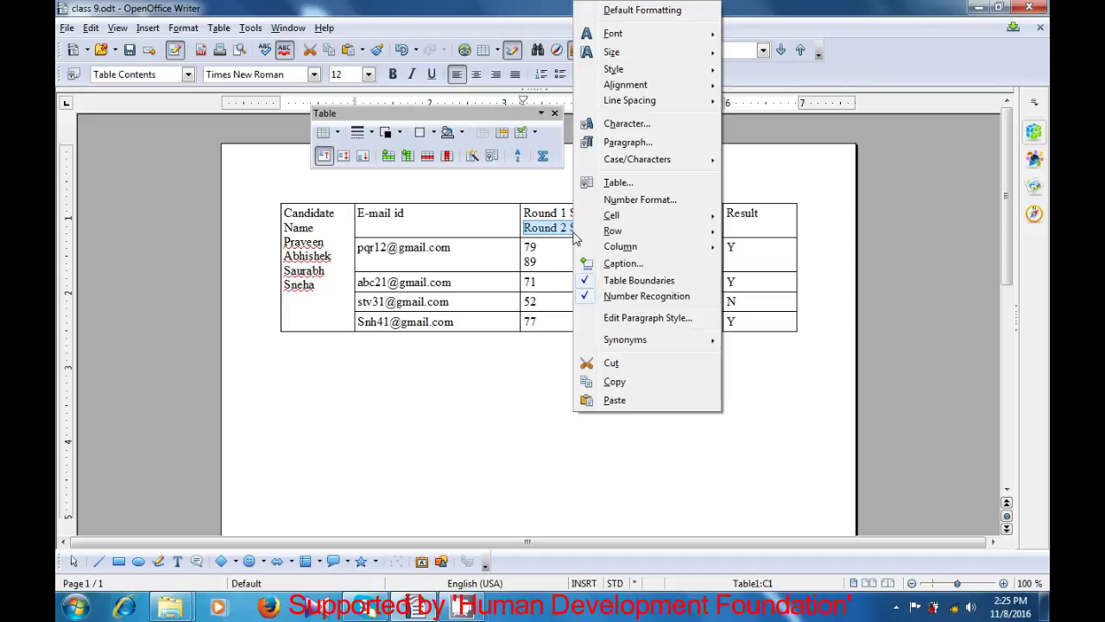
left_click(613, 363)
left_click(647, 219)
right_click(647, 219)
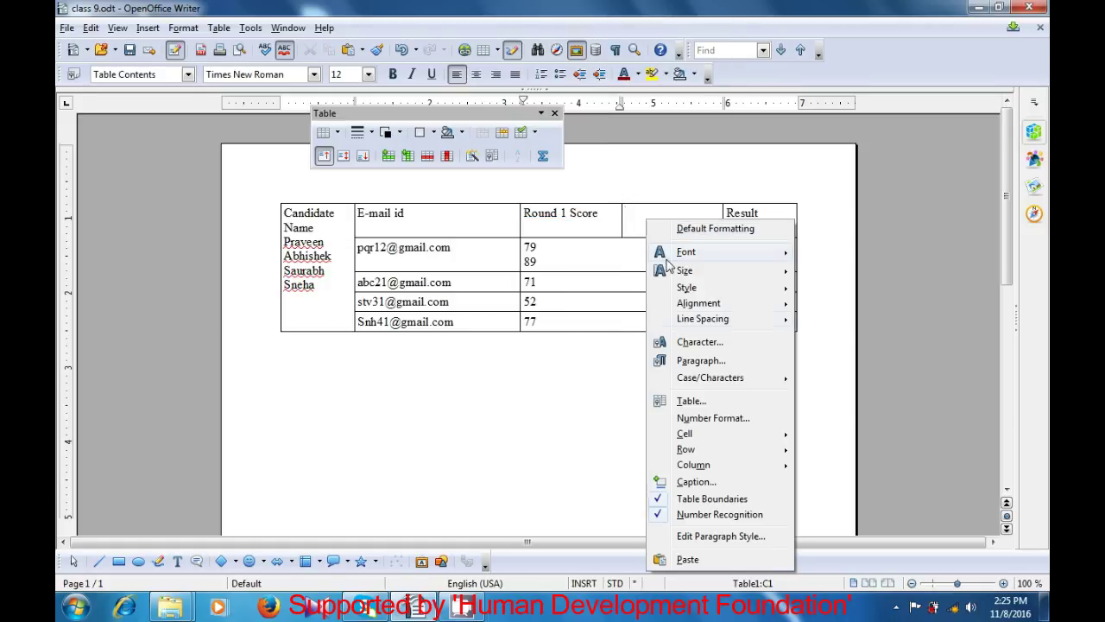
left_click(696, 563)
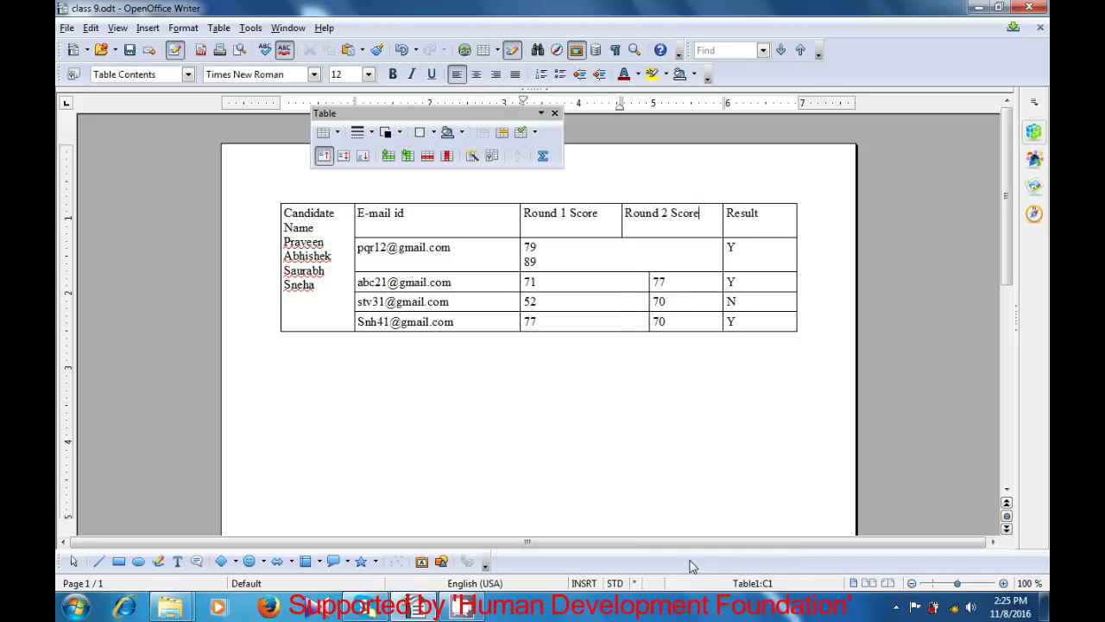
left_click(597, 411)
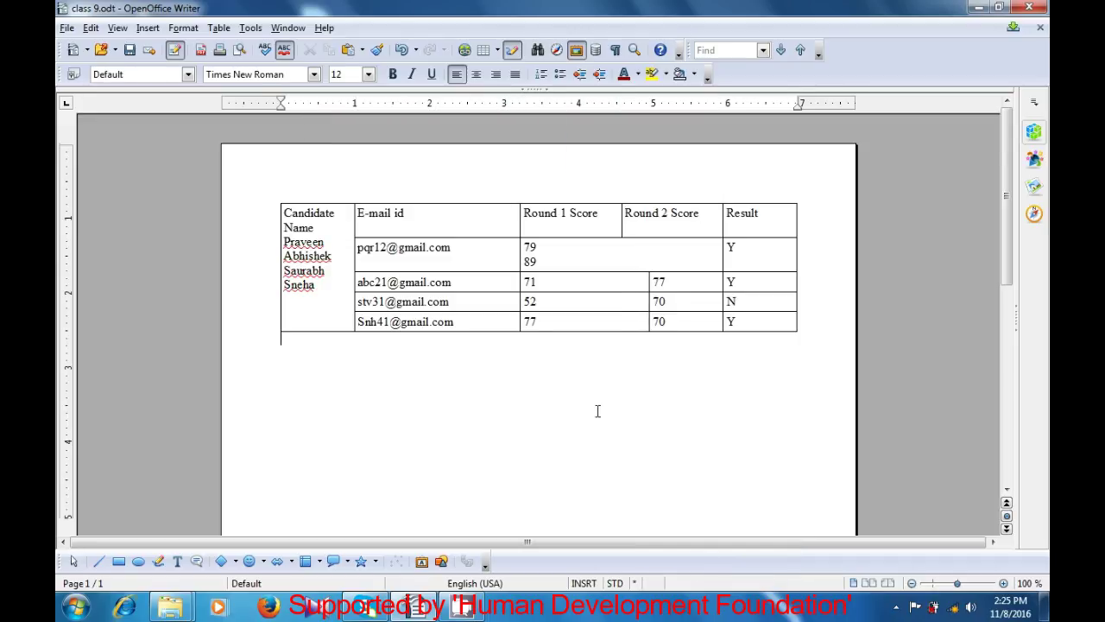
Split the merged score cell in the first candidate's row vertically into 2 cells.
left_click(571, 253)
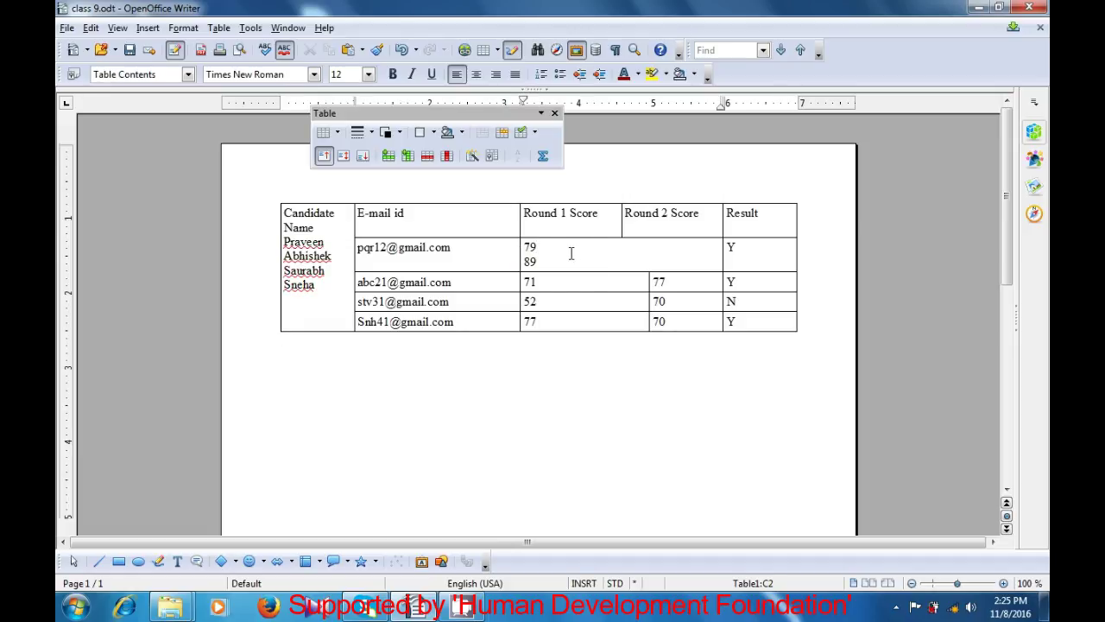
left_click(220, 28)
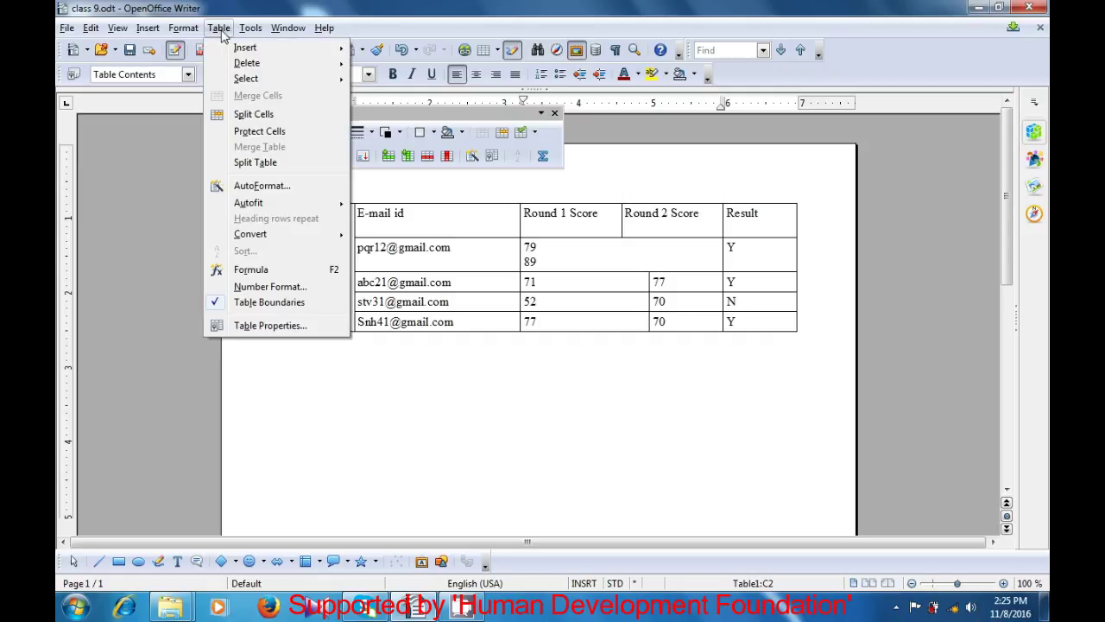
left_click(253, 115)
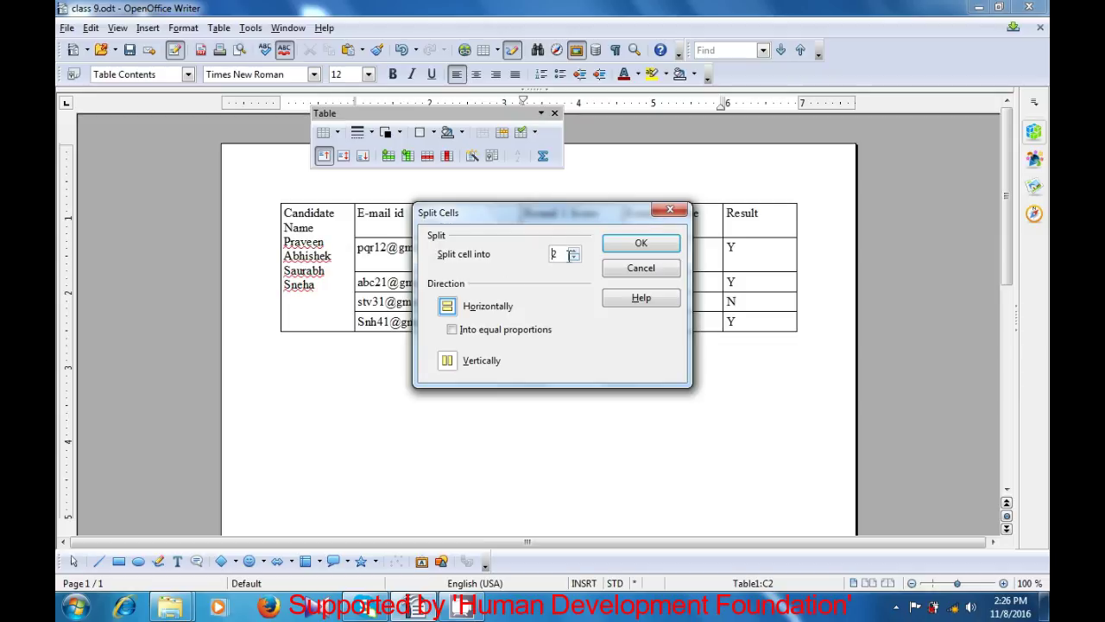
left_click(448, 364)
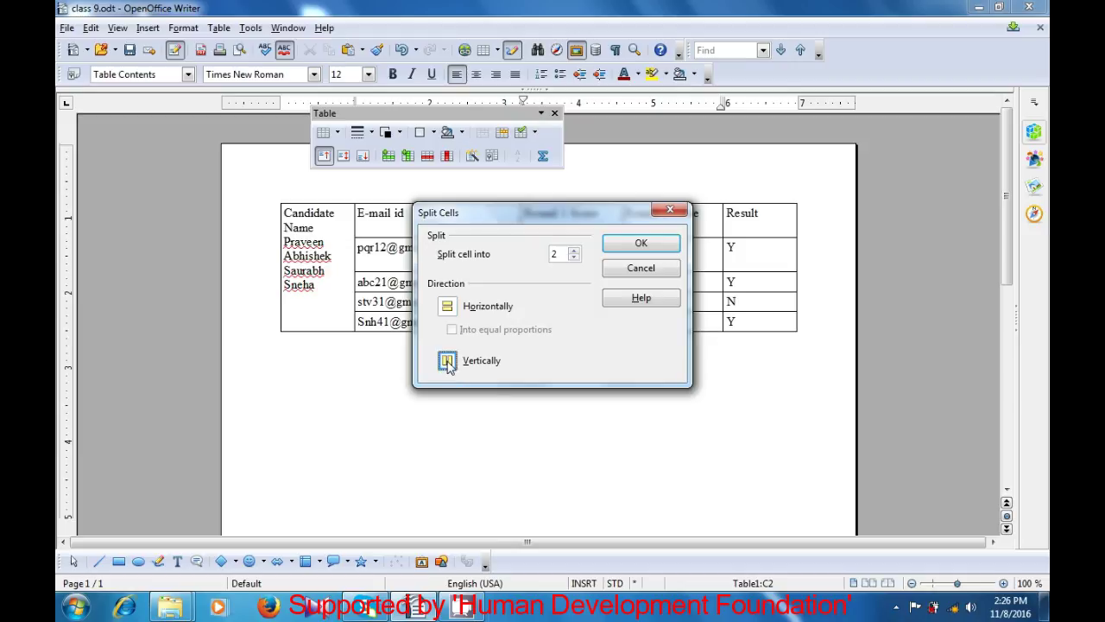
left_click(639, 245)
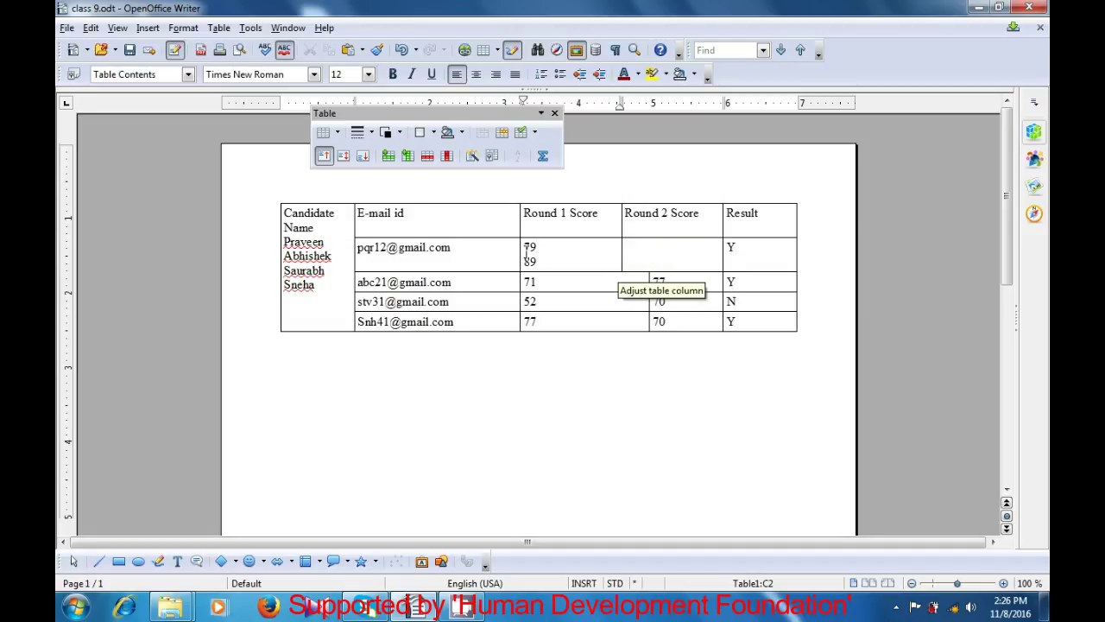
Move the score 89 into the empty cell under Round 2 Score.
left_click_drag(523, 261, 542, 260)
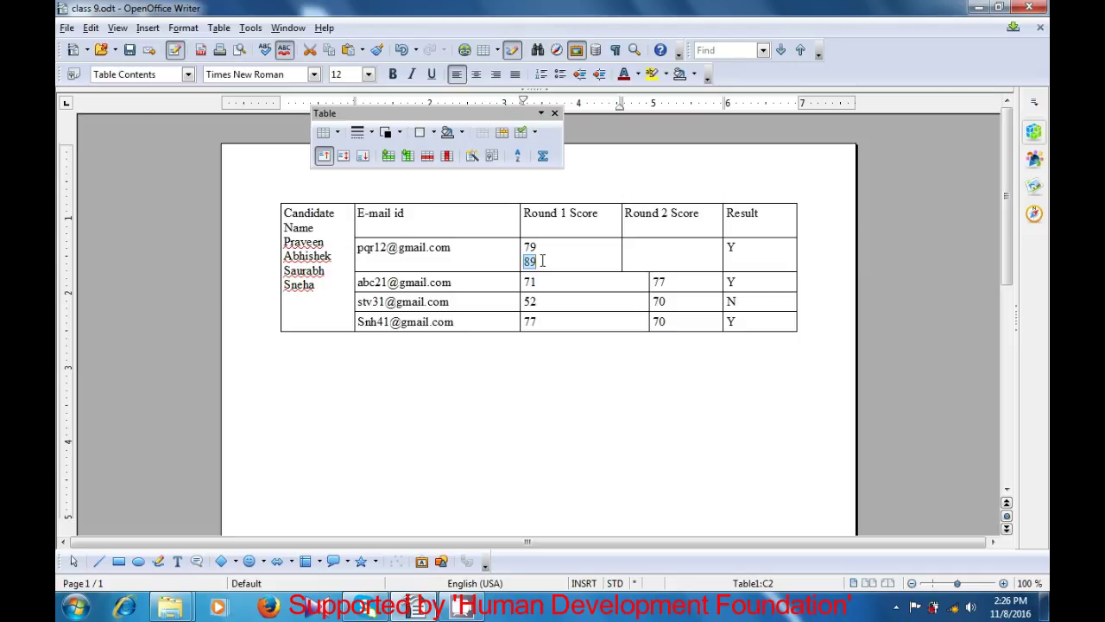
key("ctrl+x")
left_click(661, 257)
key("ctrl+v")
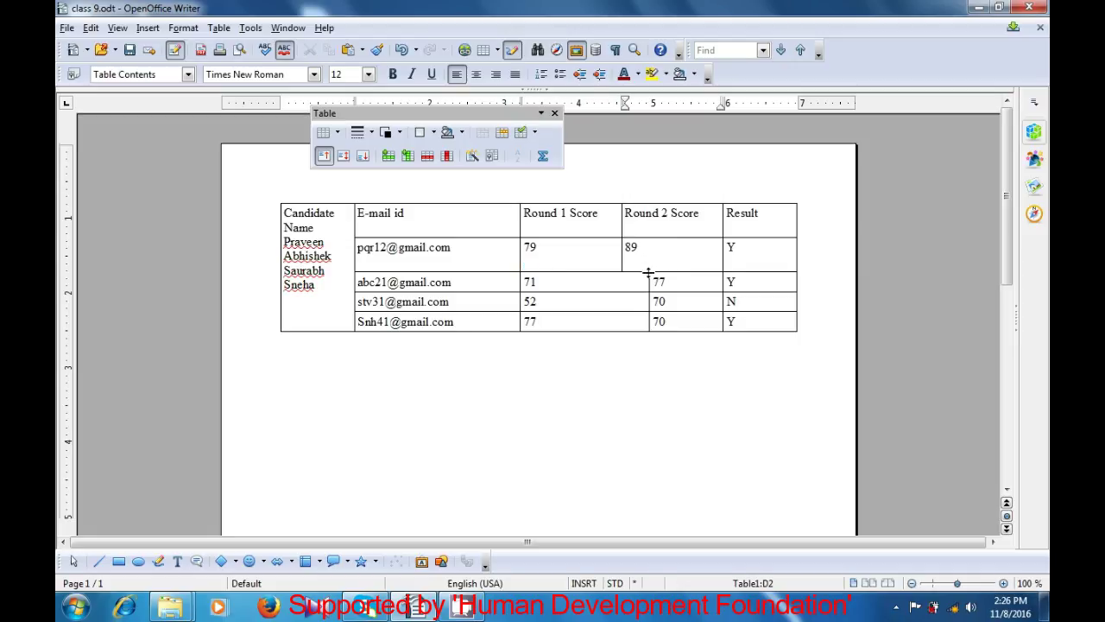
left_click(633, 345)
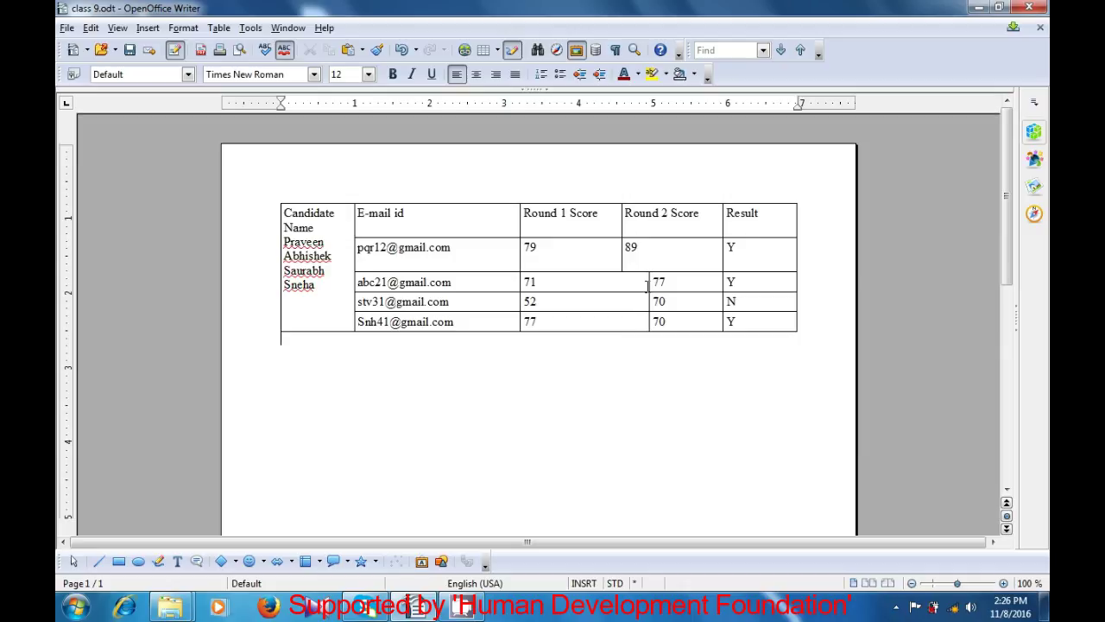
Align the border between the Round 1 and Round 2 scores in the table's first two rows with the border in the rows below.
left_click_drag(650, 273, 629, 274)
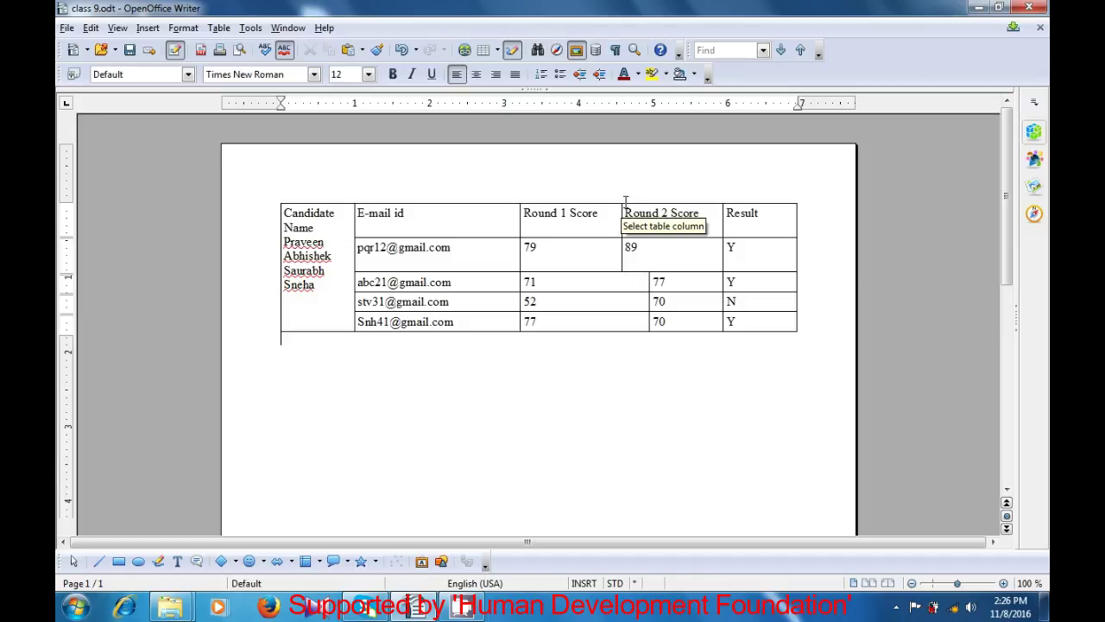
left_click_drag(622, 207, 650, 197)
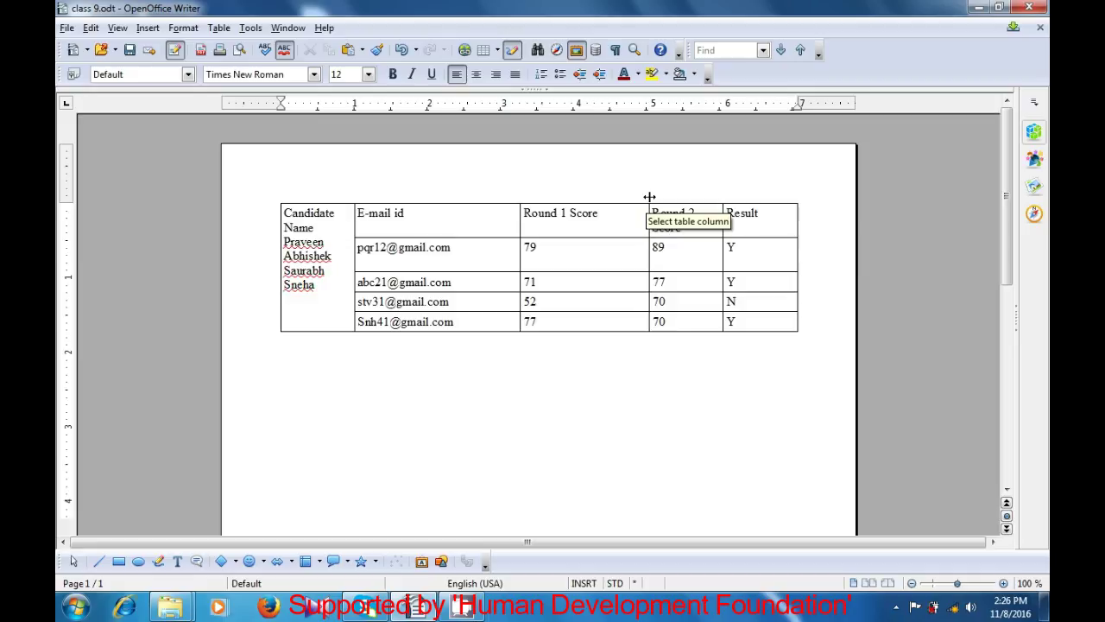
left_click(627, 348)
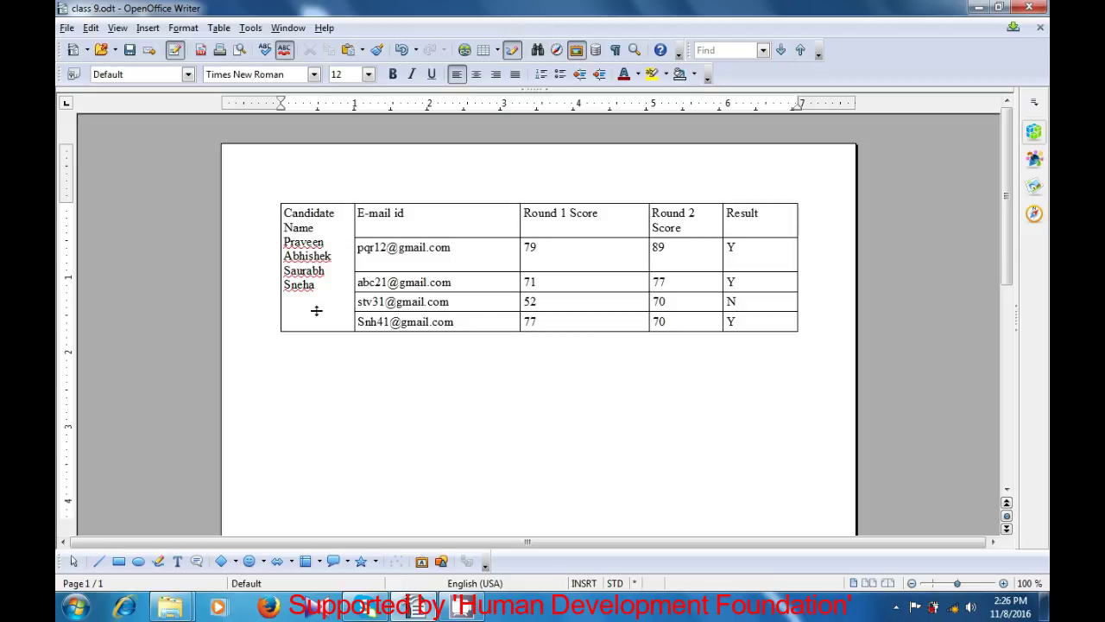
Split the merged Candidate Name cell horizontally into 4 cells.
left_click(316, 242)
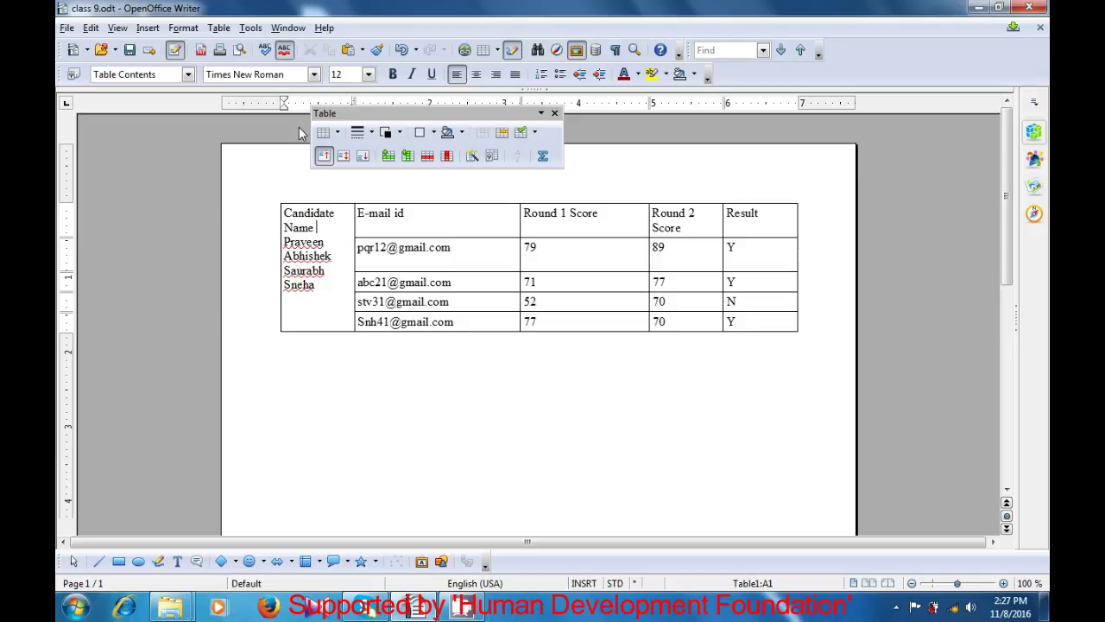
left_click(226, 29)
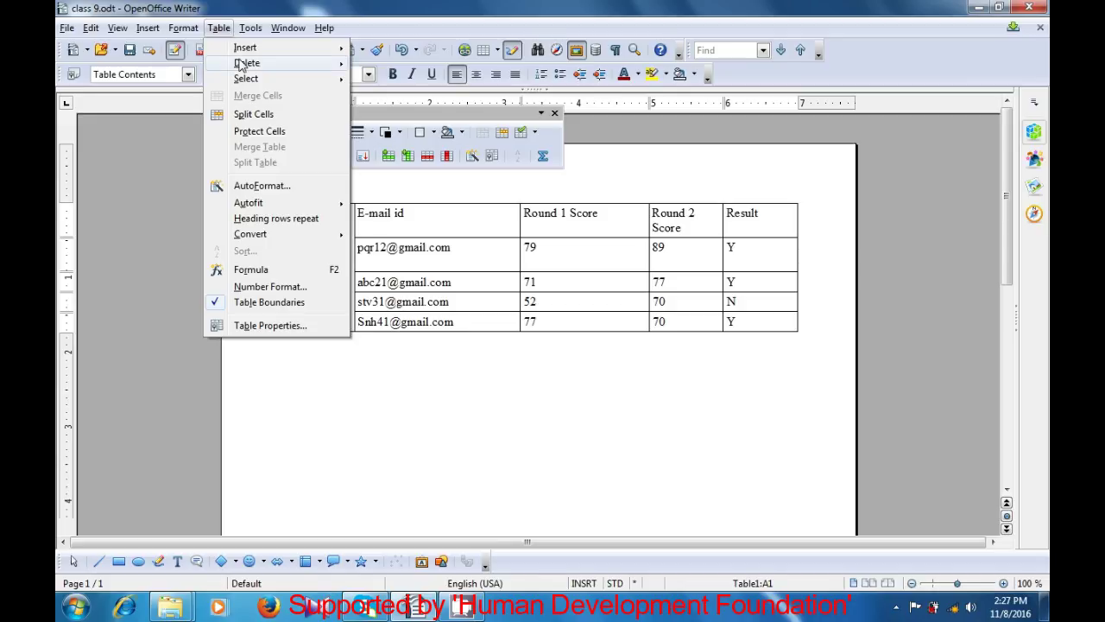
left_click(245, 115)
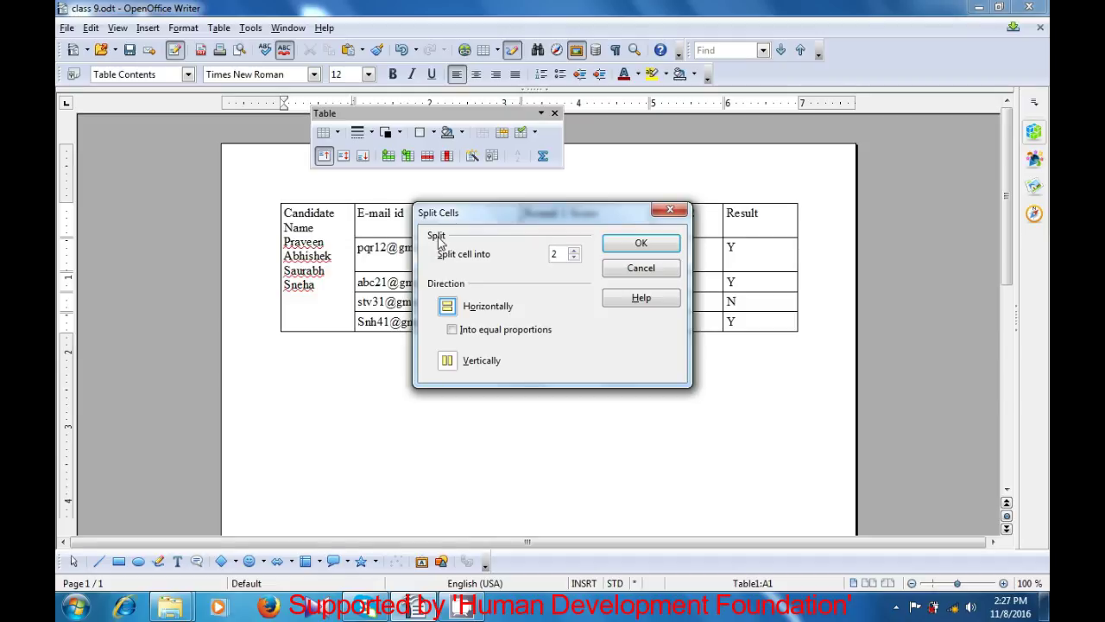
left_click(575, 249)
left_click(575, 249)
left_click(574, 251)
left_click(574, 257)
left_click(448, 308)
left_click(618, 248)
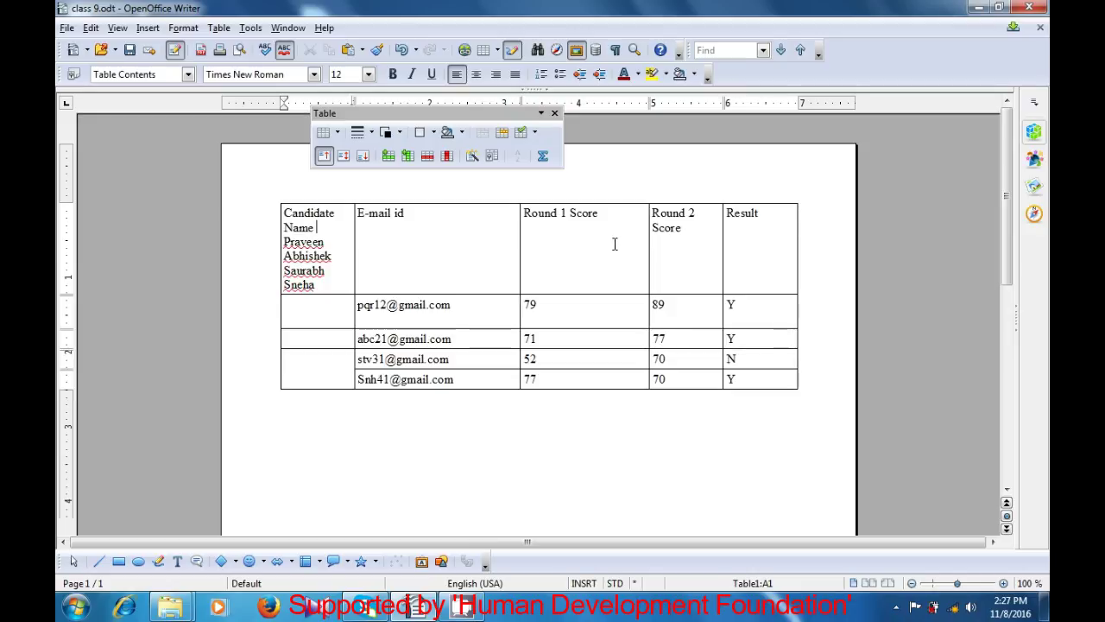
Move the first candidate's name from the Candidate Name heading cell into the empty cell directly below it.
left_click(323, 338)
left_click(320, 369)
left_click_drag(285, 243, 337, 246)
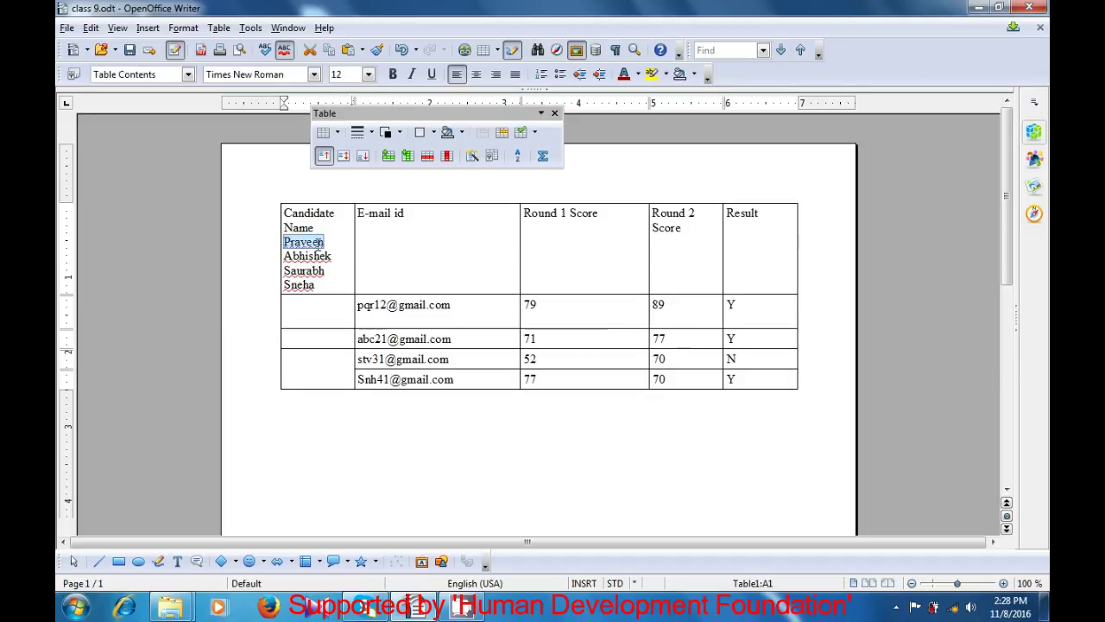
key("ctrl+x")
left_click(307, 304)
key("ctrl+v")
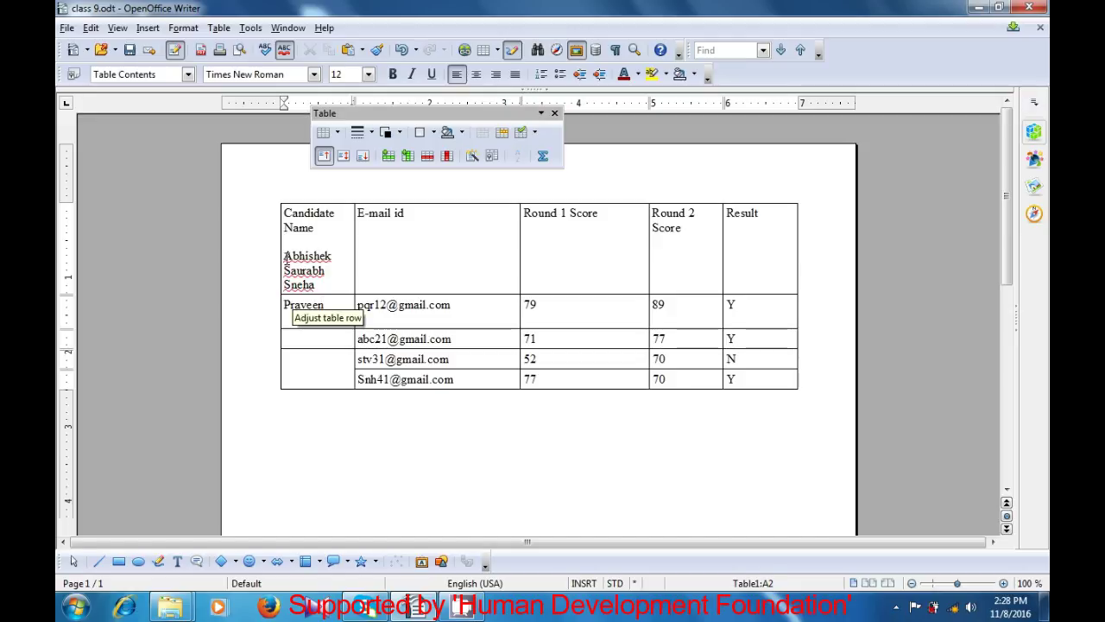
Move the second candidate's name from the Candidate Name heading cell into the empty cell of the row with Round 1 score 71.
left_click_drag(285, 259, 338, 260)
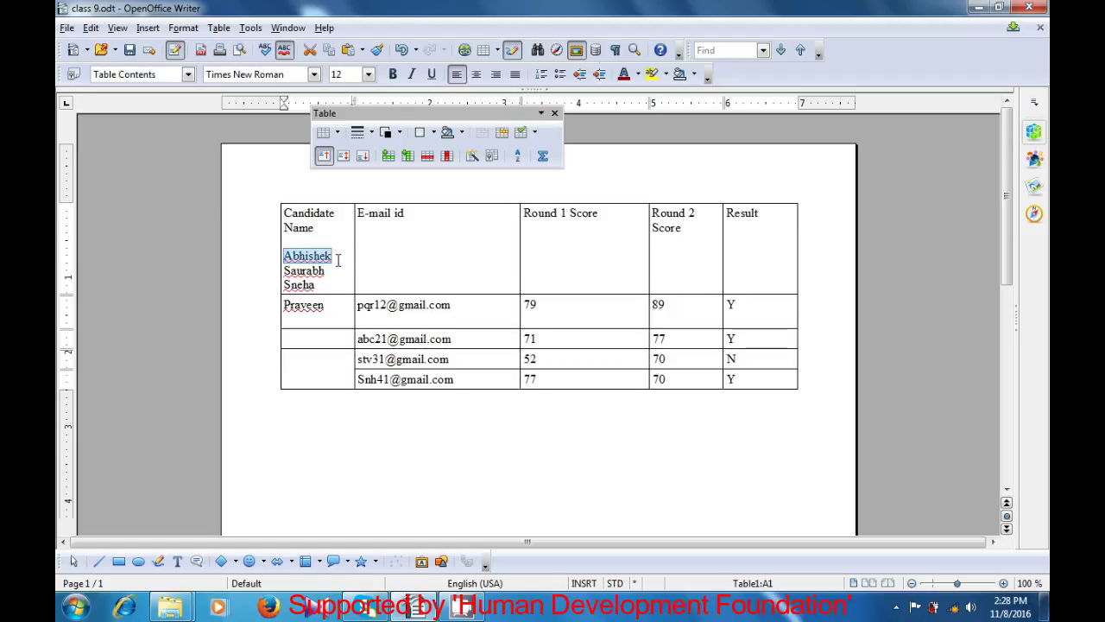
key("ctrl+x")
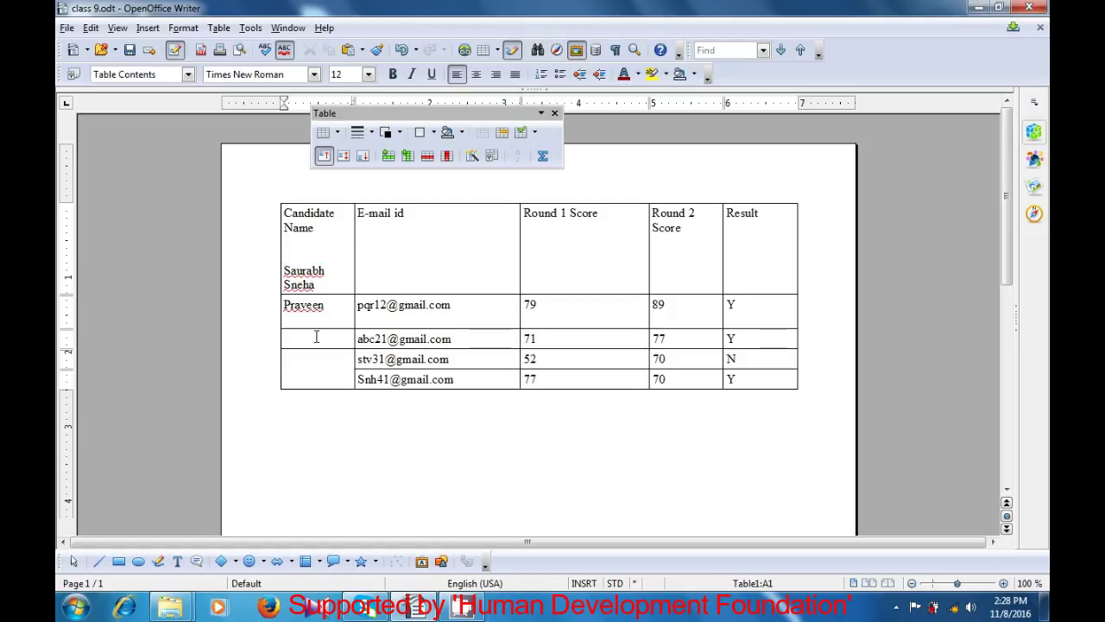
left_click(316, 336)
key("ctrl+v")
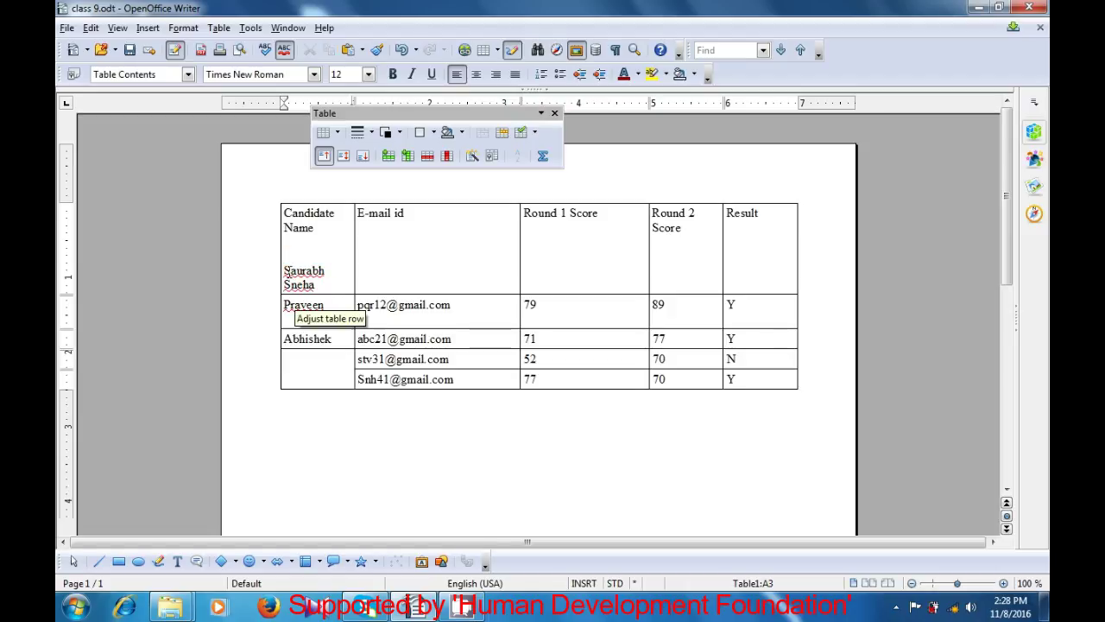
Move the third candidate's name from the Candidate Name heading cell into the empty cell beside Round 1 score 52.
left_click_drag(284, 270, 343, 275)
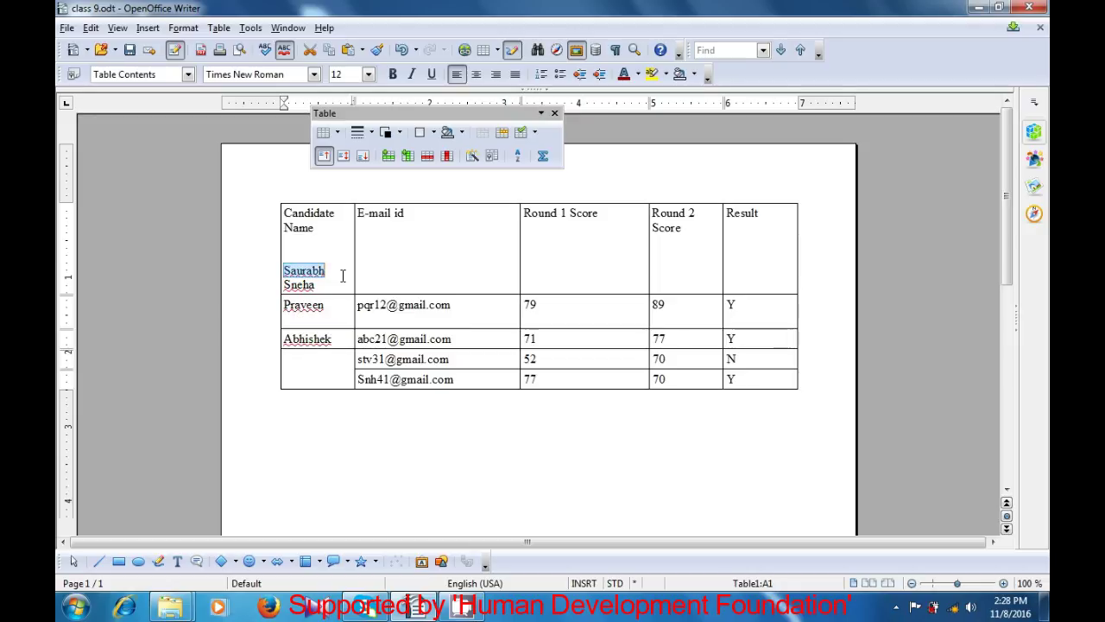
key("ctrl+x")
left_click(316, 378)
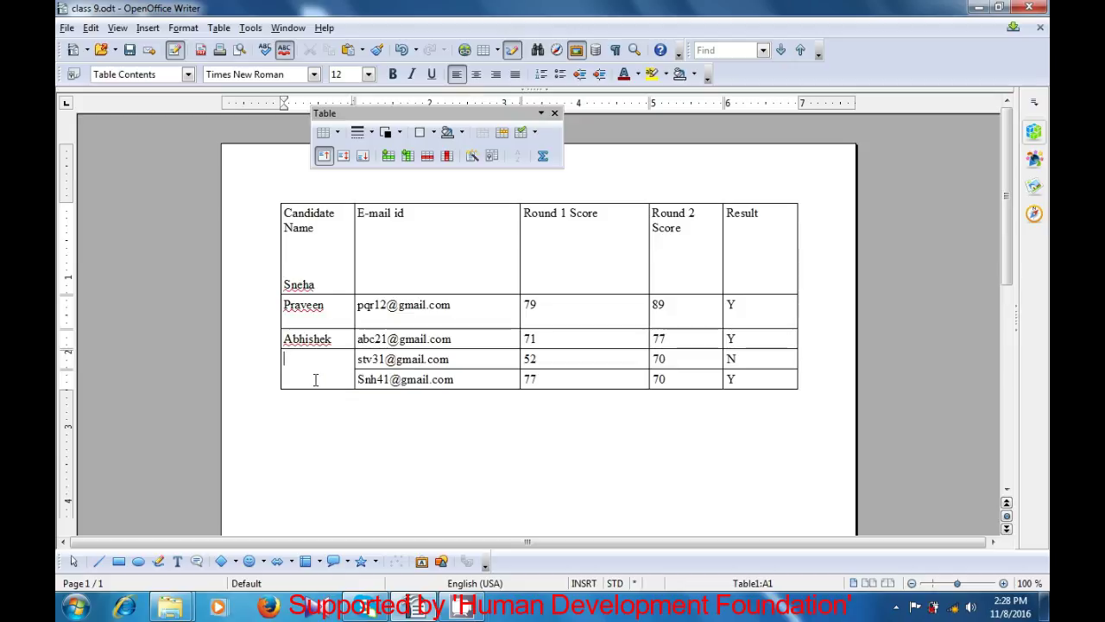
key("ctrl+v")
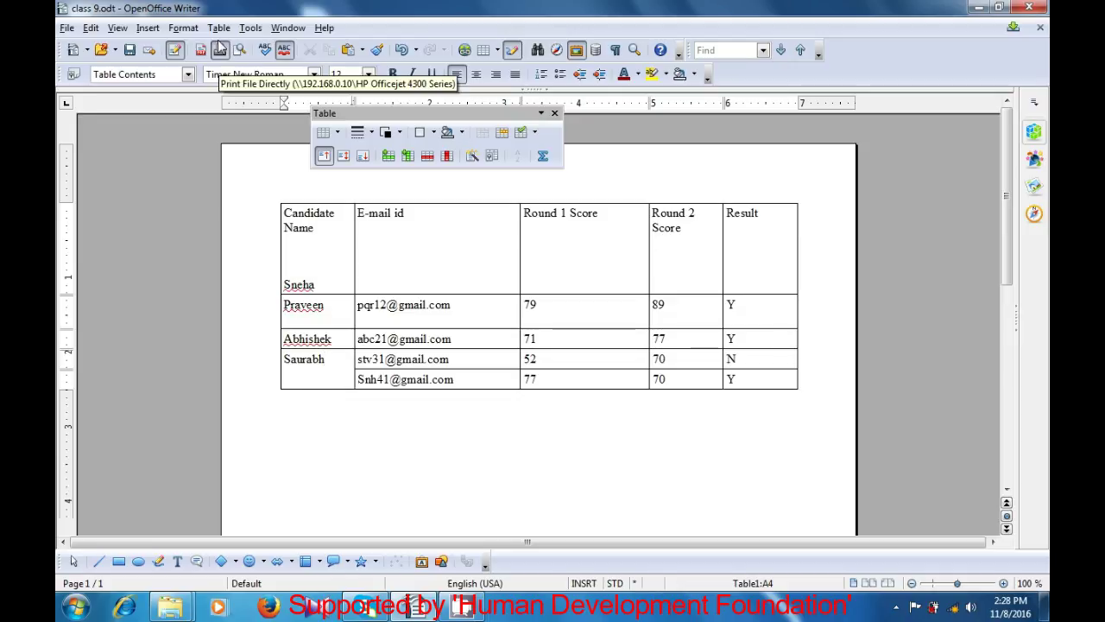
Open the Split Cells settings for the tall last cell of the Candidate Name column.
left_click(219, 27)
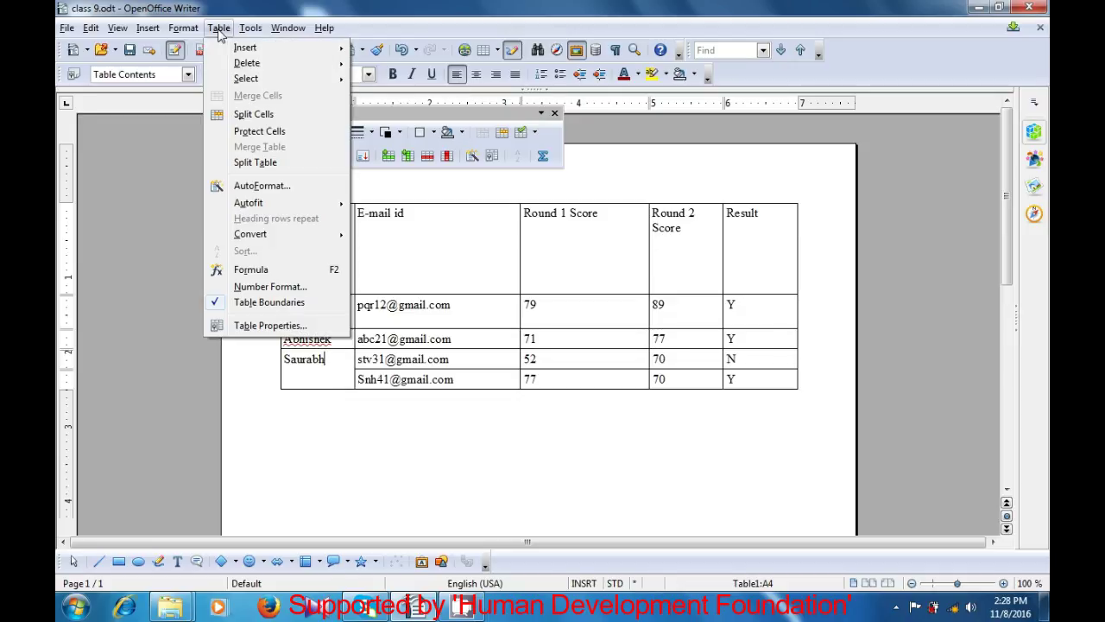
left_click(243, 114)
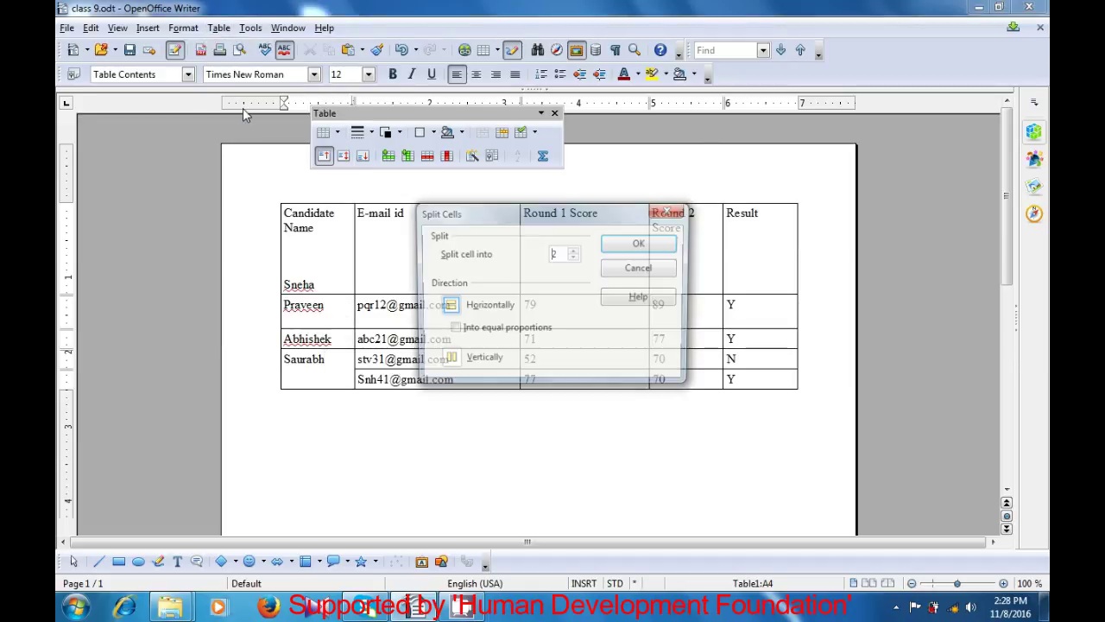